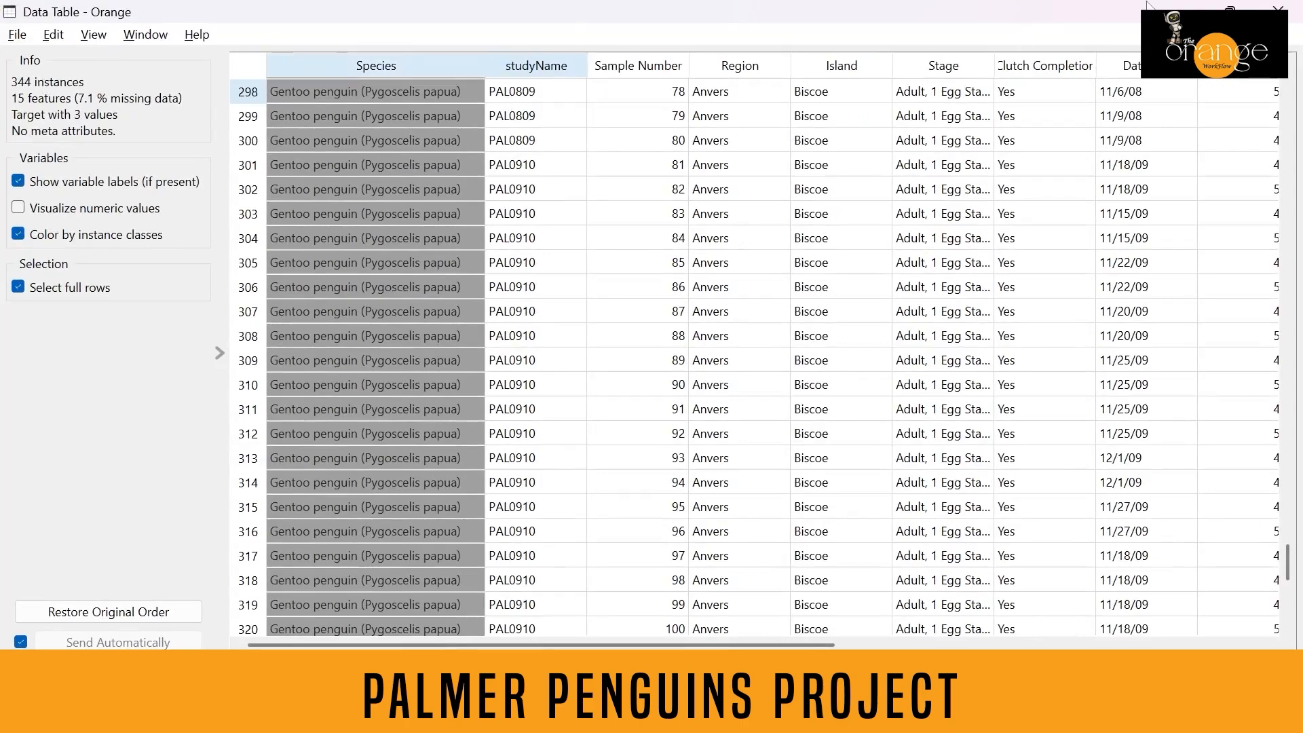
# Close the data table and inspect the data summaries in both Data Info widgets.
pyautogui.click(1278, 11)
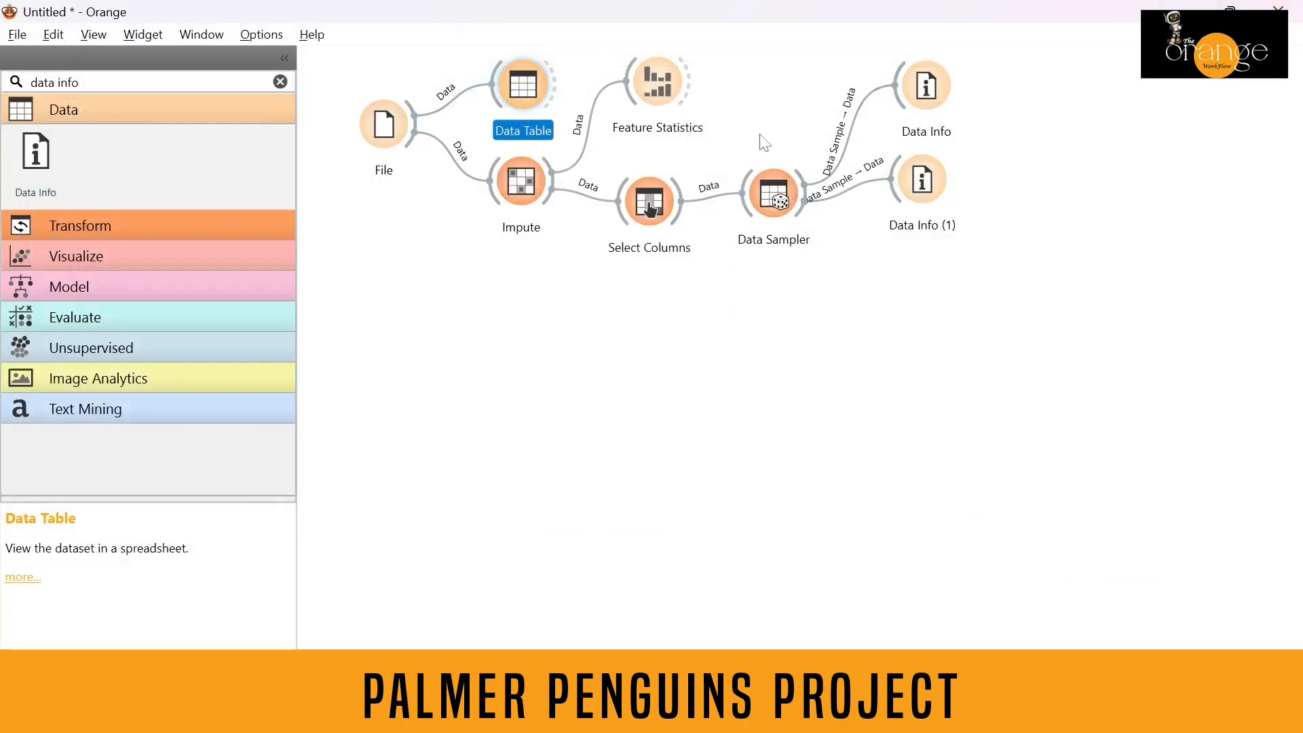
pyautogui.doubleClick(923, 105)
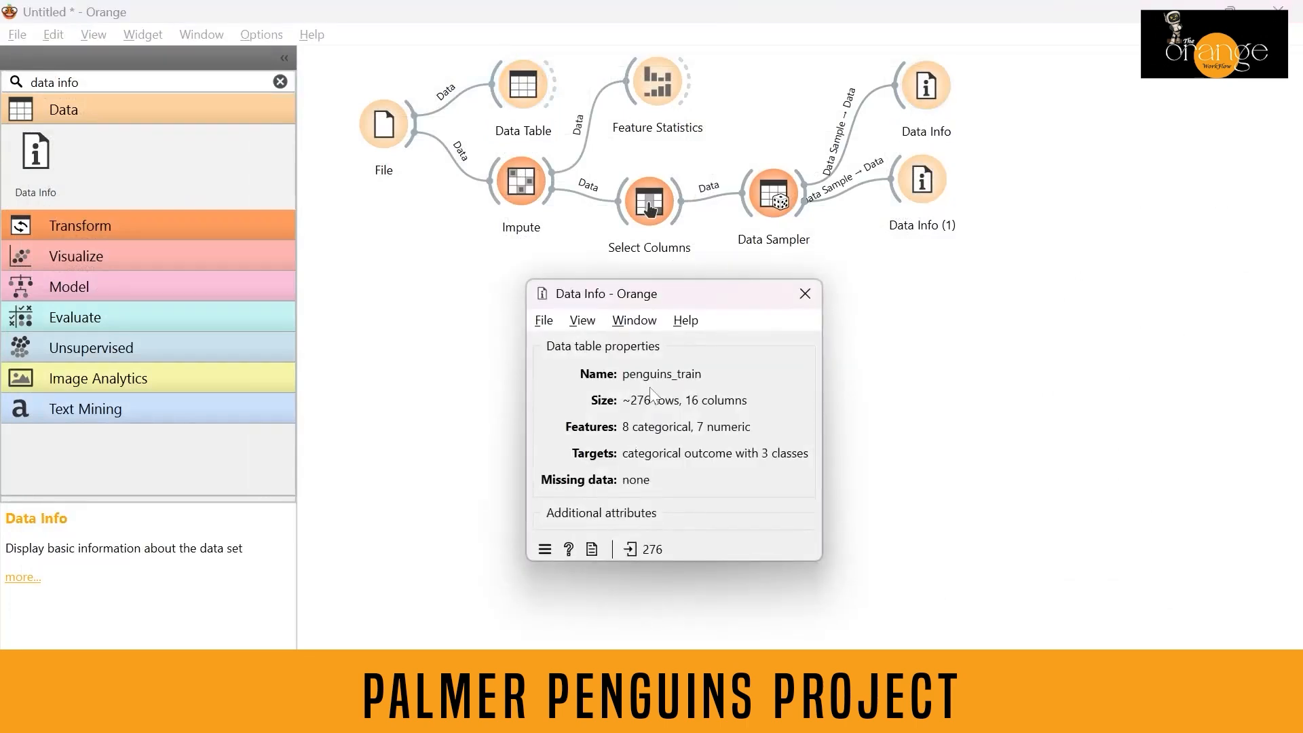
pyautogui.click(804, 293)
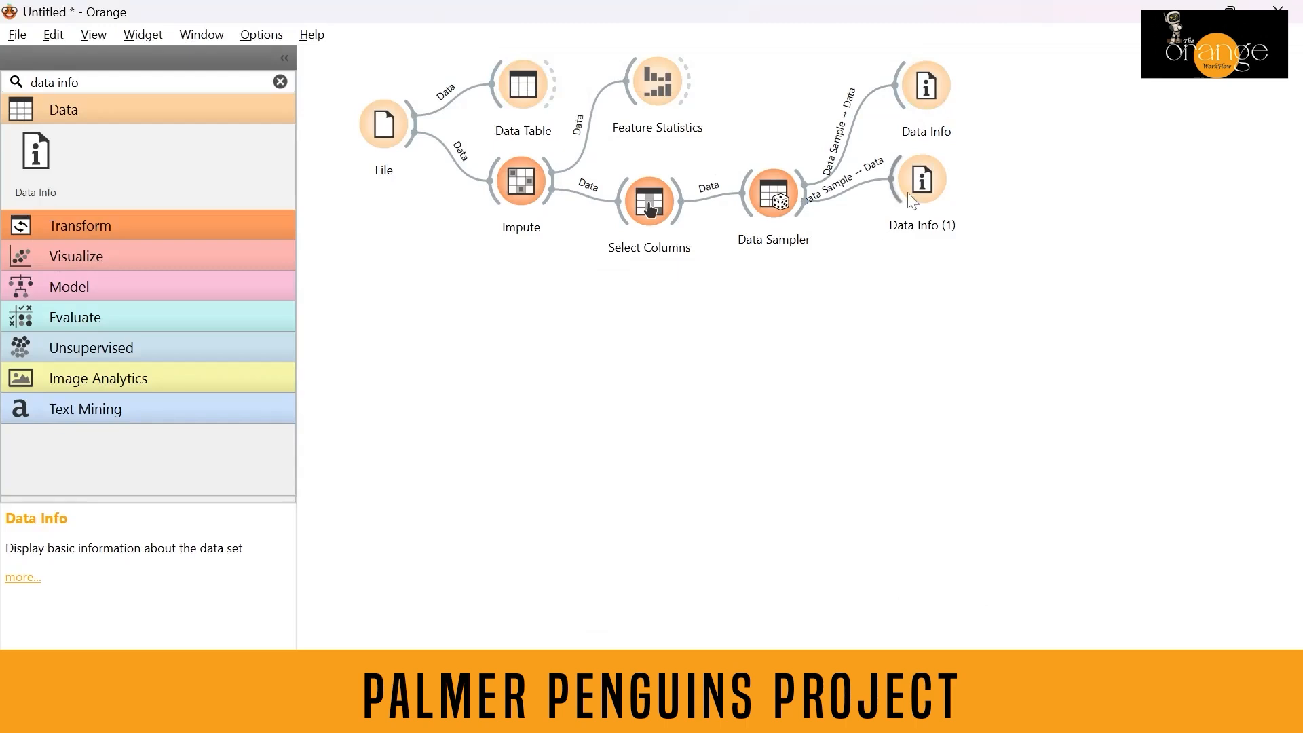
pyautogui.doubleClick(911, 199)
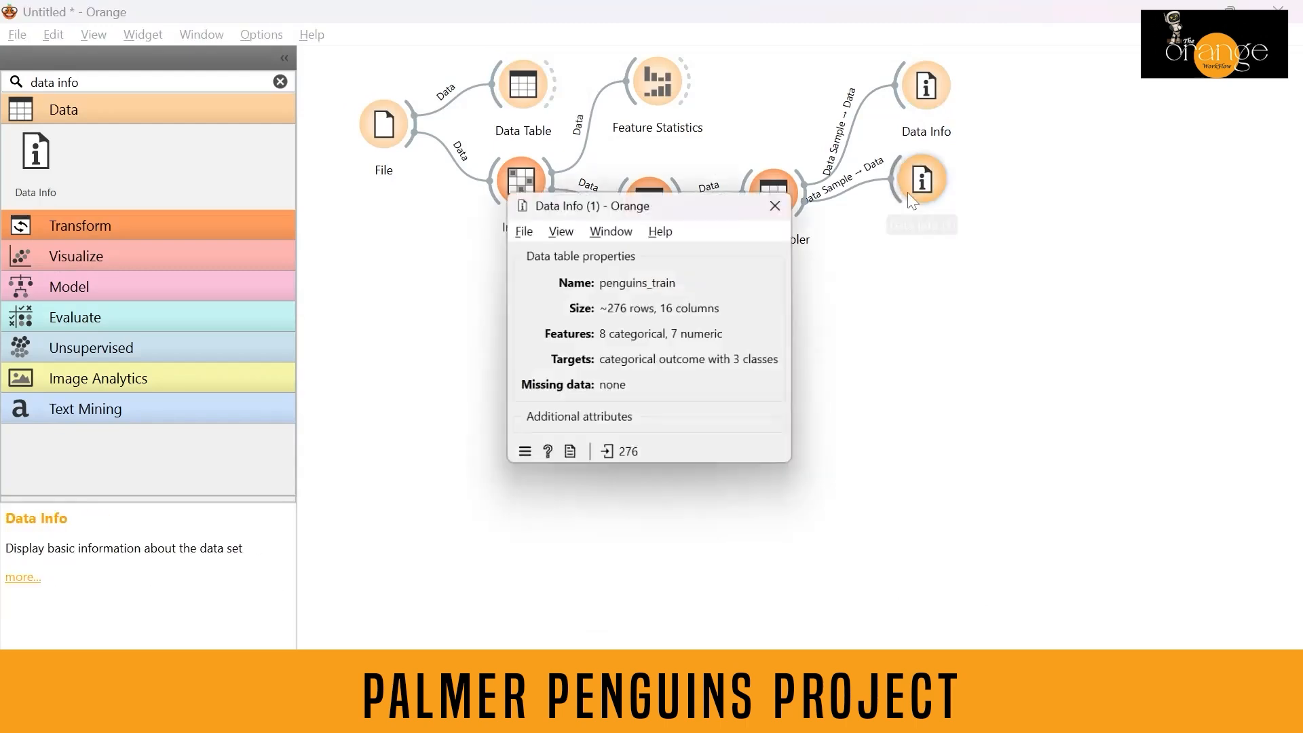
pyautogui.click(773, 209)
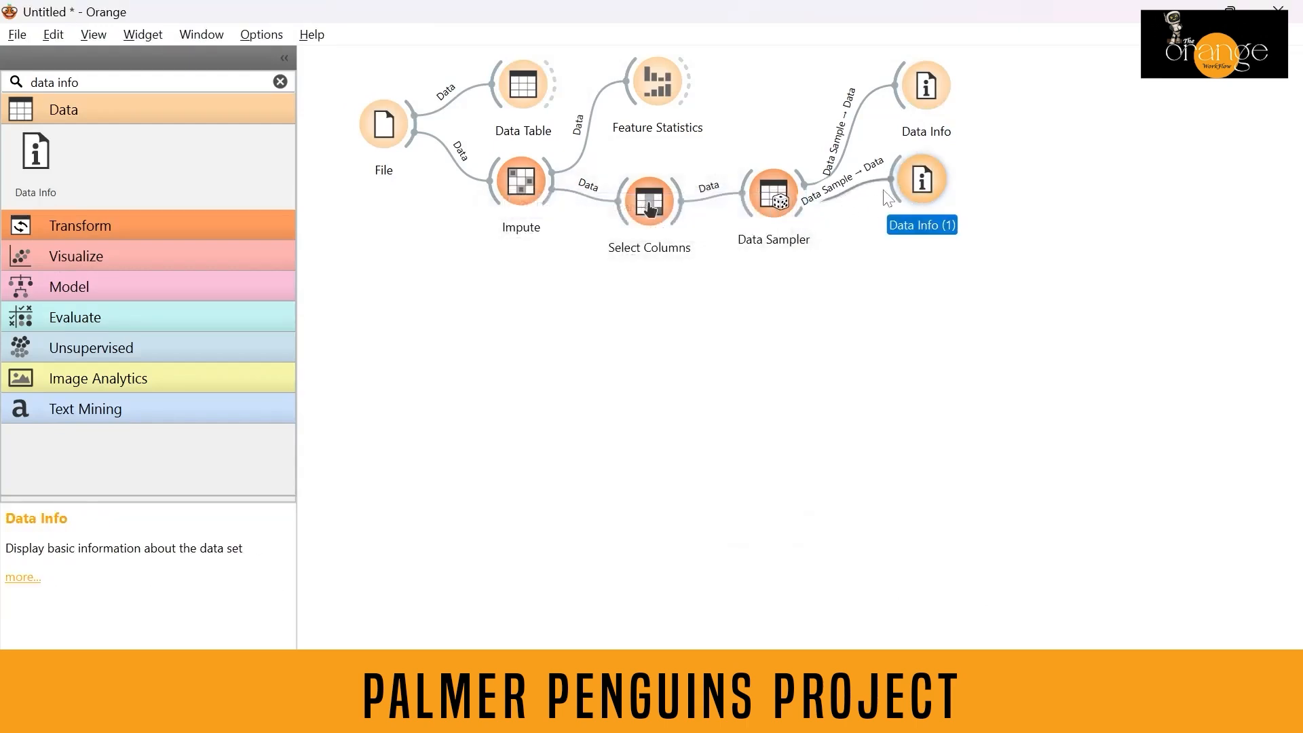
# Reconnect Data Info (1) so it receives the Data Sampler's Remaining Data output instead of Data Sample.
pyautogui.click(859, 183)
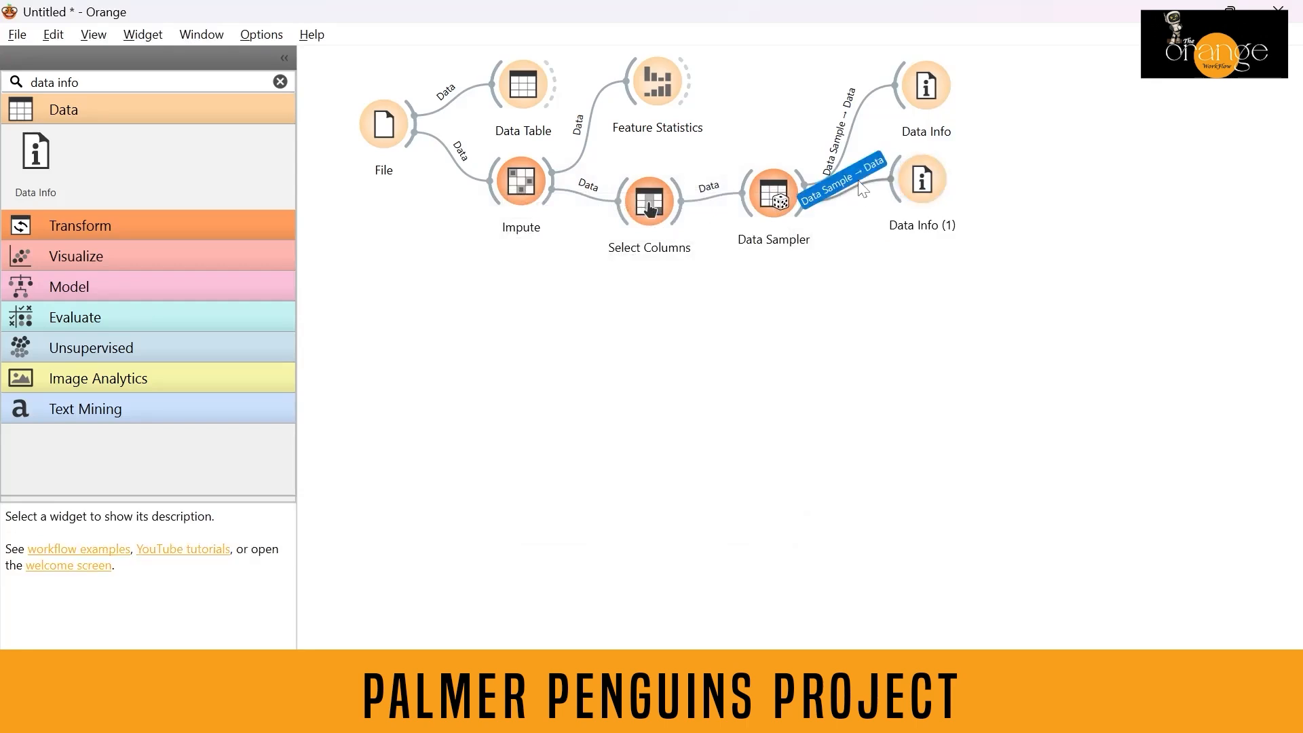
pyautogui.doubleClick(860, 183)
pyautogui.moveTo(604, 338); pyautogui.dragTo(695, 322)
pyautogui.click(776, 422)
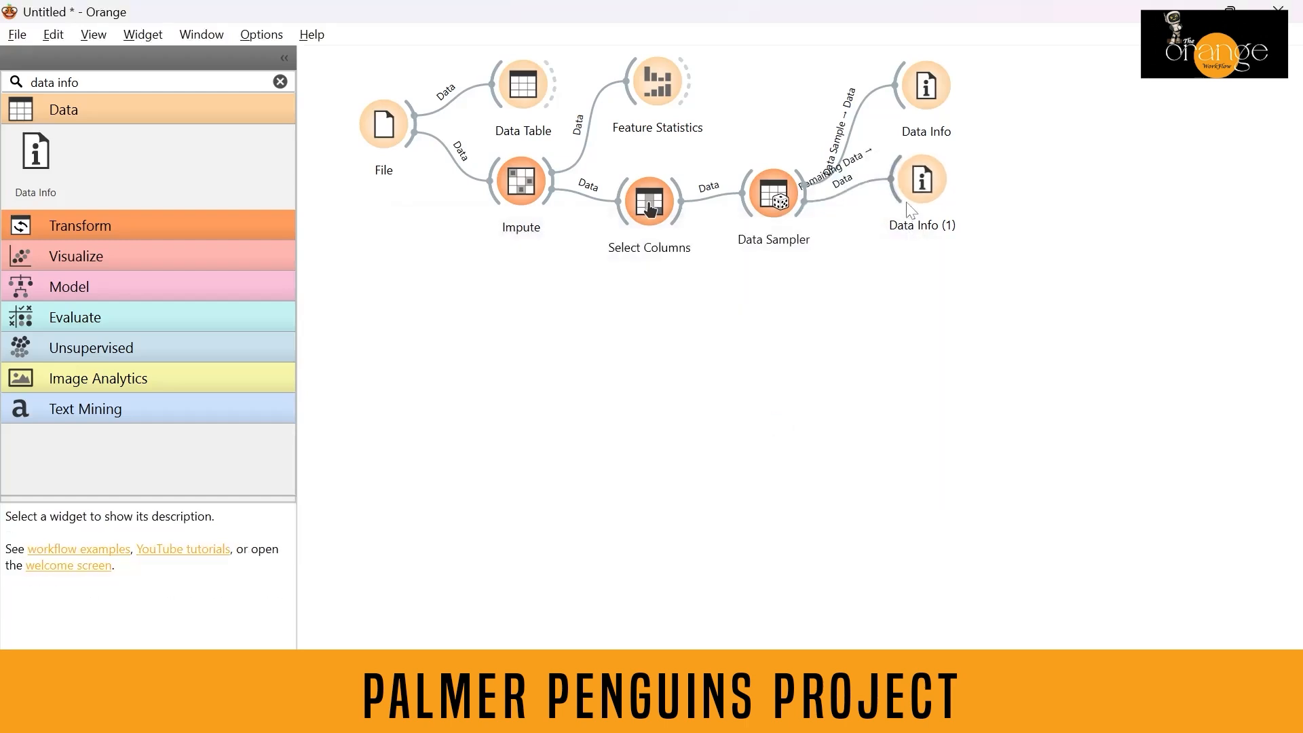
# Check Data Info (1)'s data summary and move the widget further right on the canvas.
pyautogui.doubleClick(933, 185)
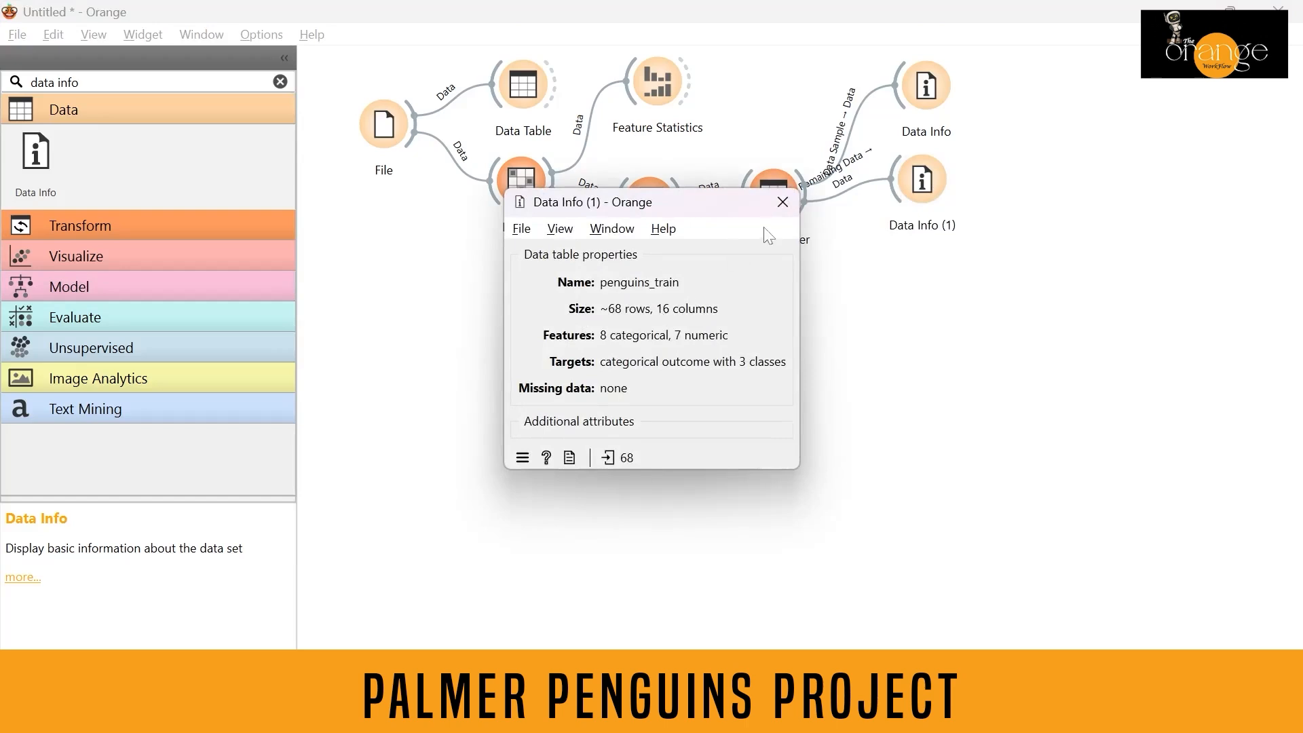
pyautogui.click(782, 201)
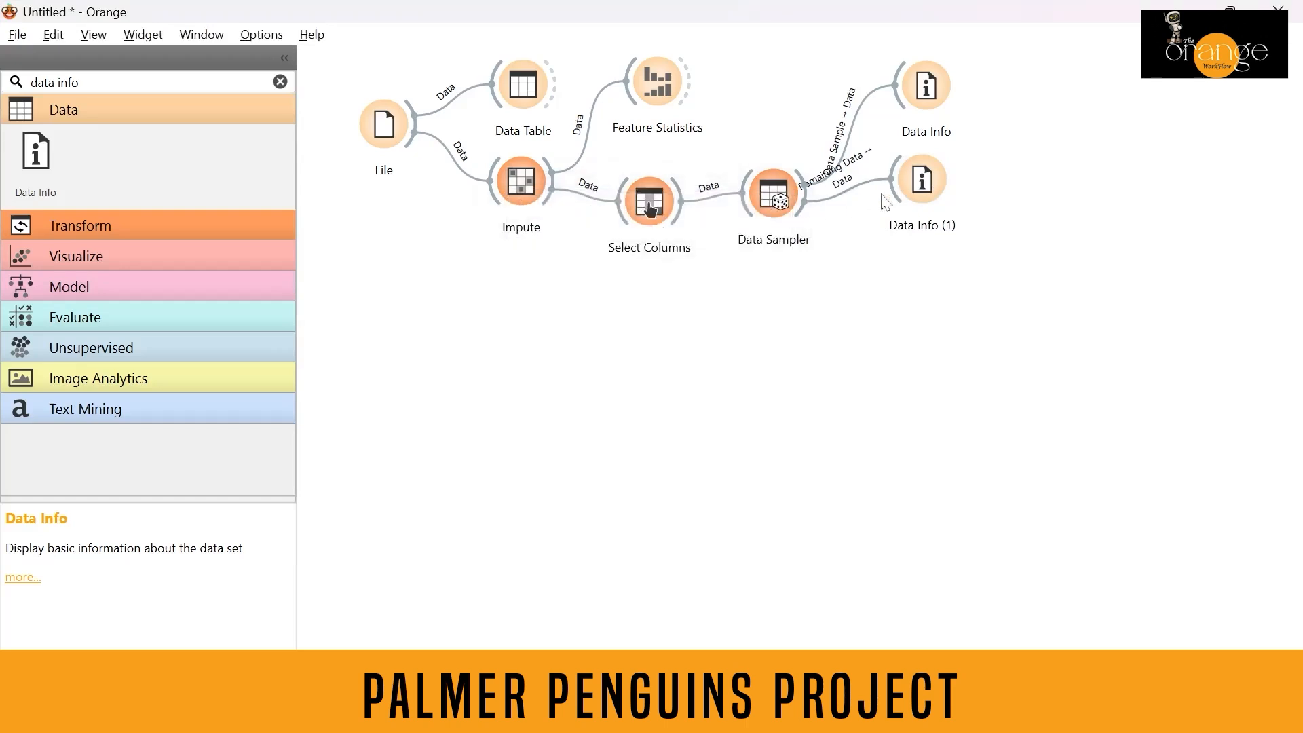
pyautogui.moveTo(915, 194); pyautogui.dragTo(1008, 194)
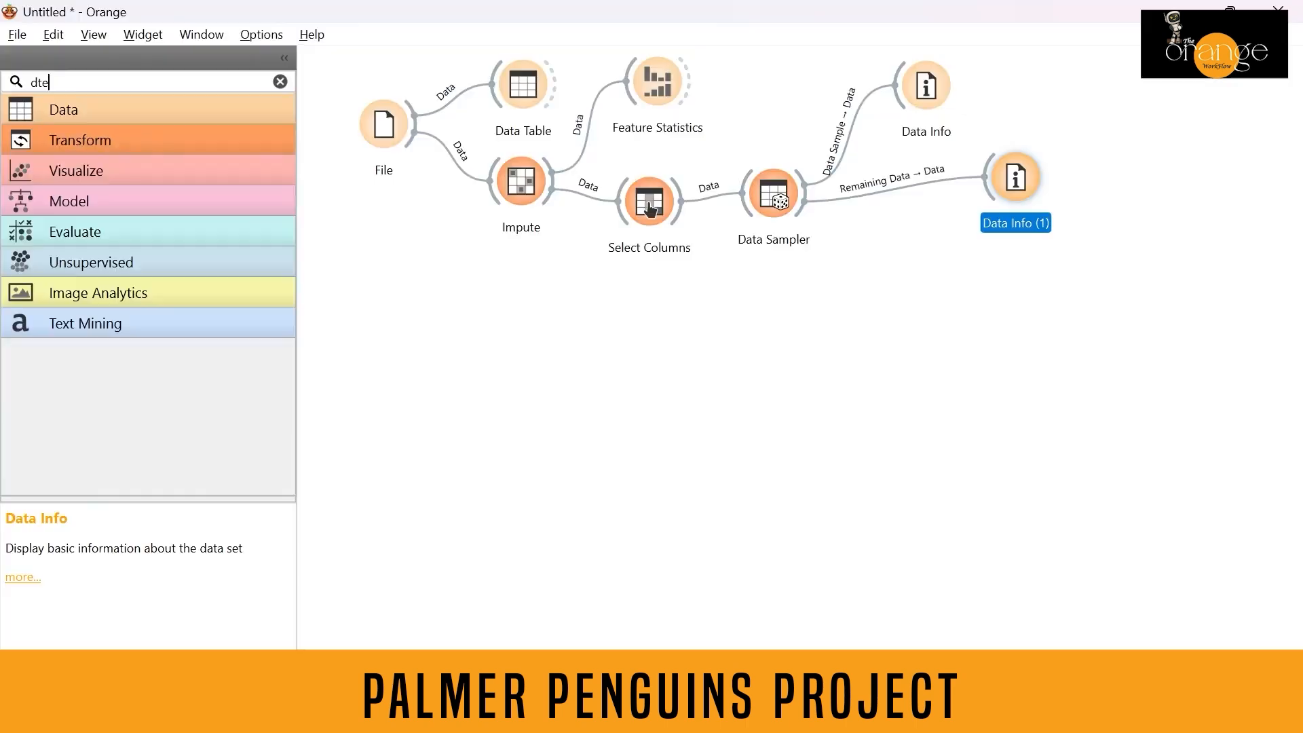
# Search the widget list for test and place a Test and Score widget on the canvas.
pyautogui.press('BackSpace')
pyautogui.press('BackSpace')
pyautogui.press('BackSpace')
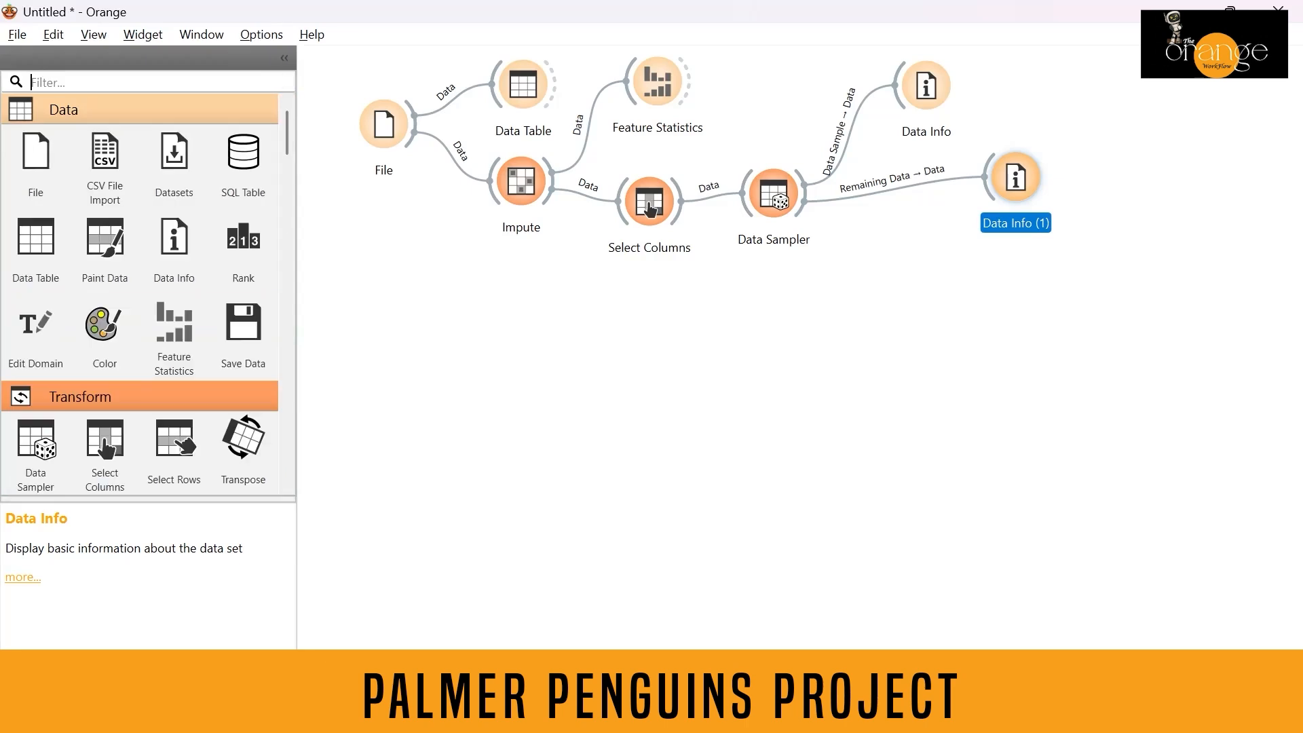
pyautogui.write('test')
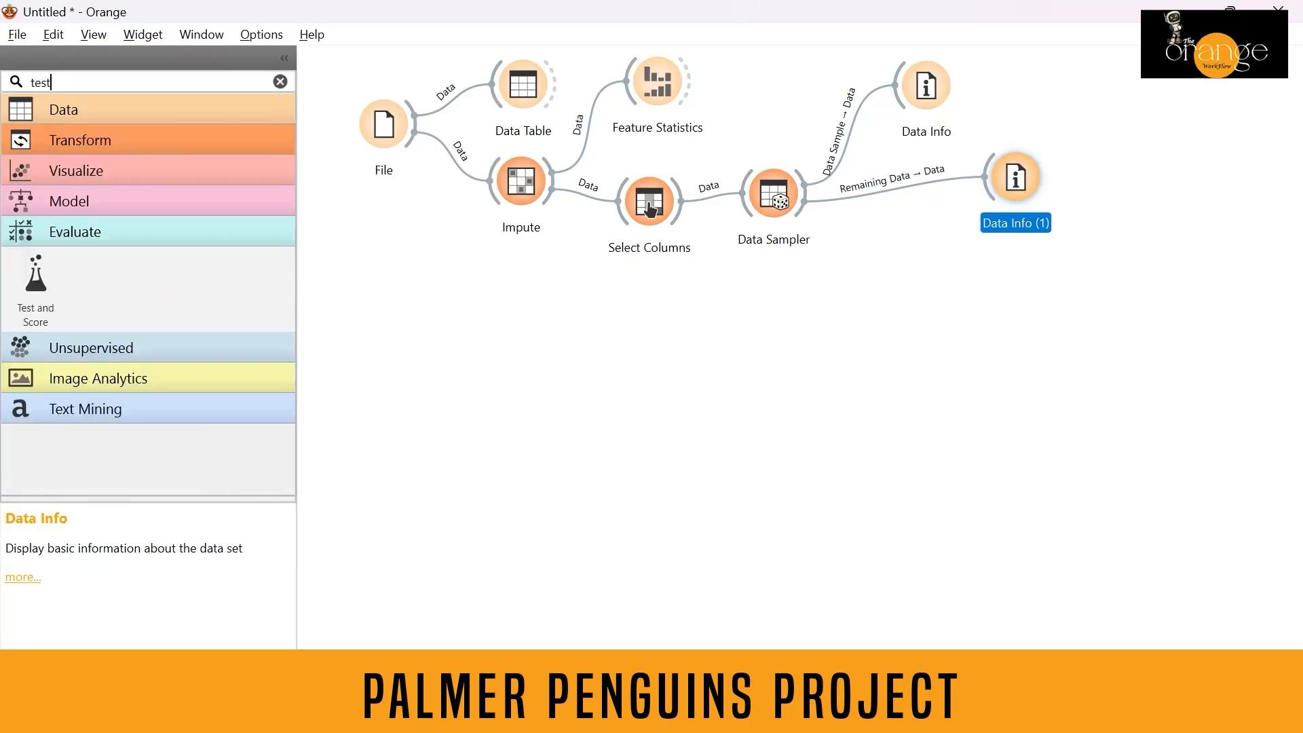
pyautogui.moveTo(35, 274); pyautogui.dragTo(1119, 284)
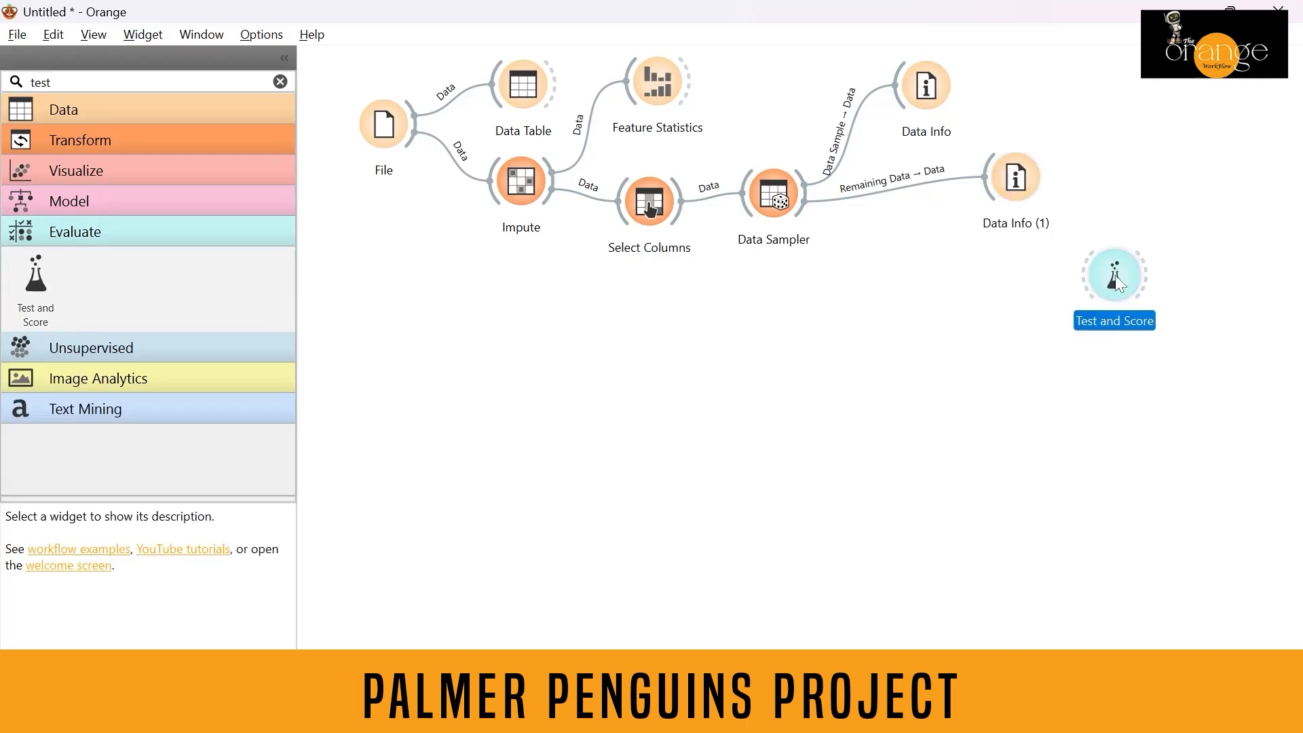
# Link Data Sampler to Test and Score, sending Data Sample as Data and Remaining Data as Test Data.
pyautogui.moveTo(805, 193); pyautogui.dragTo(1078, 274)
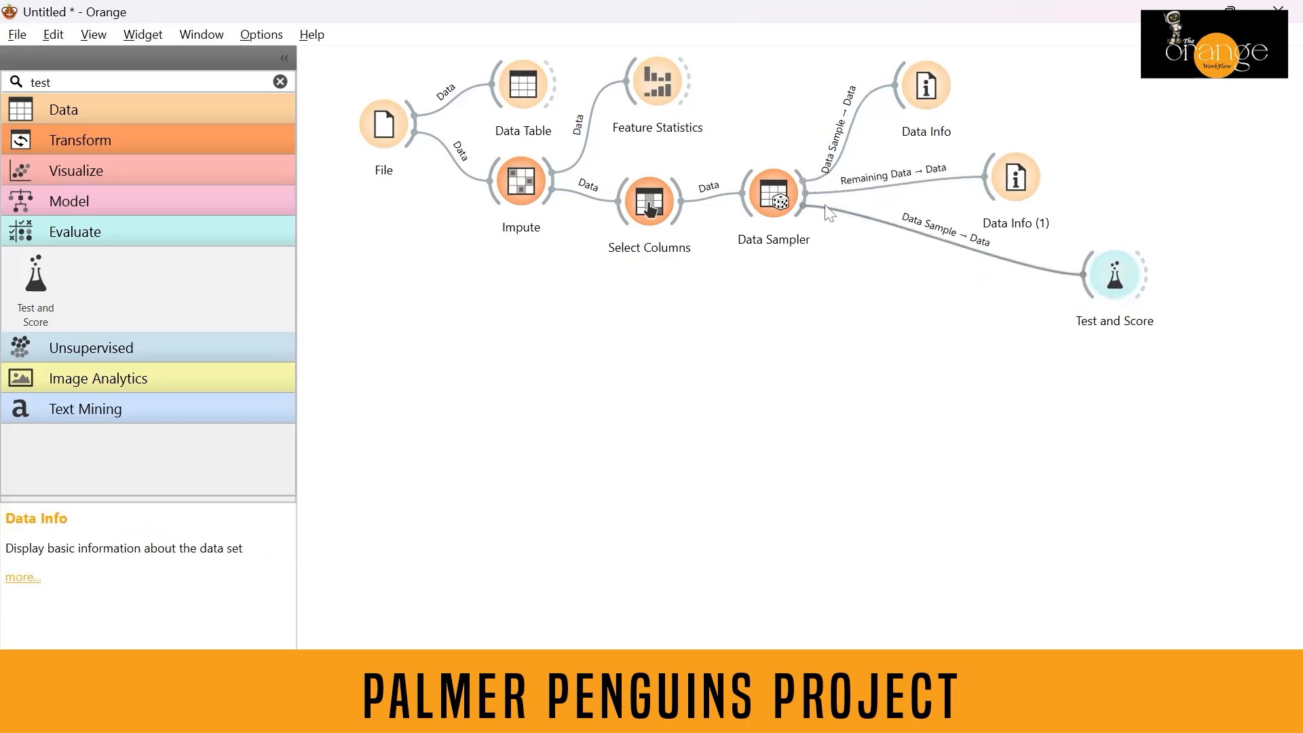
pyautogui.moveTo(806, 198); pyautogui.dragTo(1087, 276)
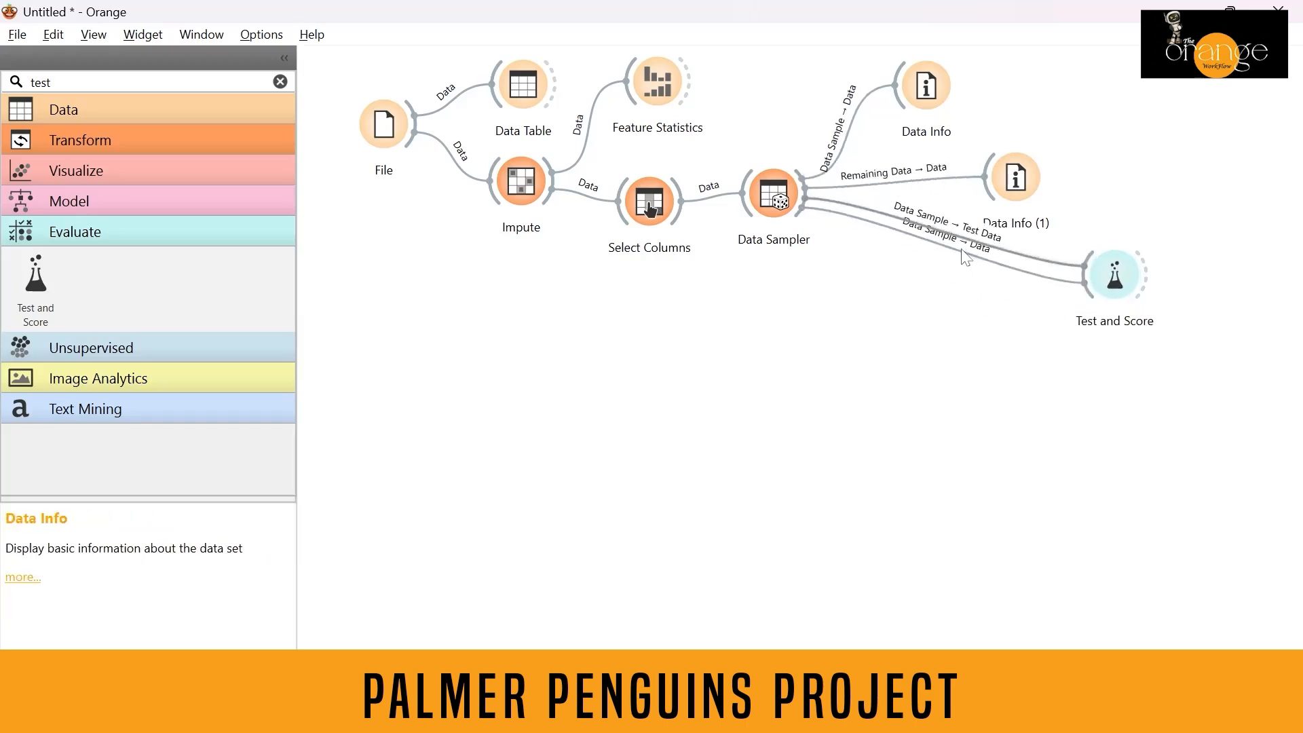
pyautogui.click(994, 268)
pyautogui.doubleClick(994, 268)
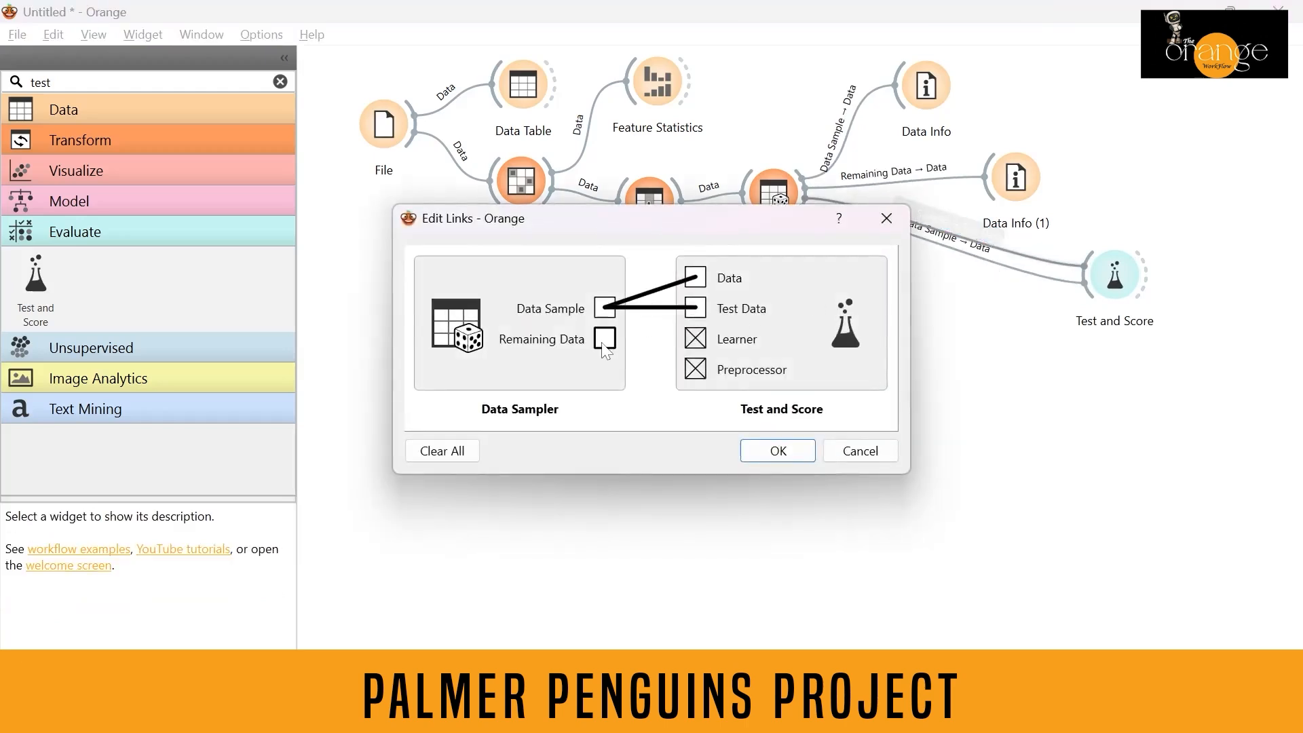
pyautogui.moveTo(603, 344); pyautogui.dragTo(695, 308)
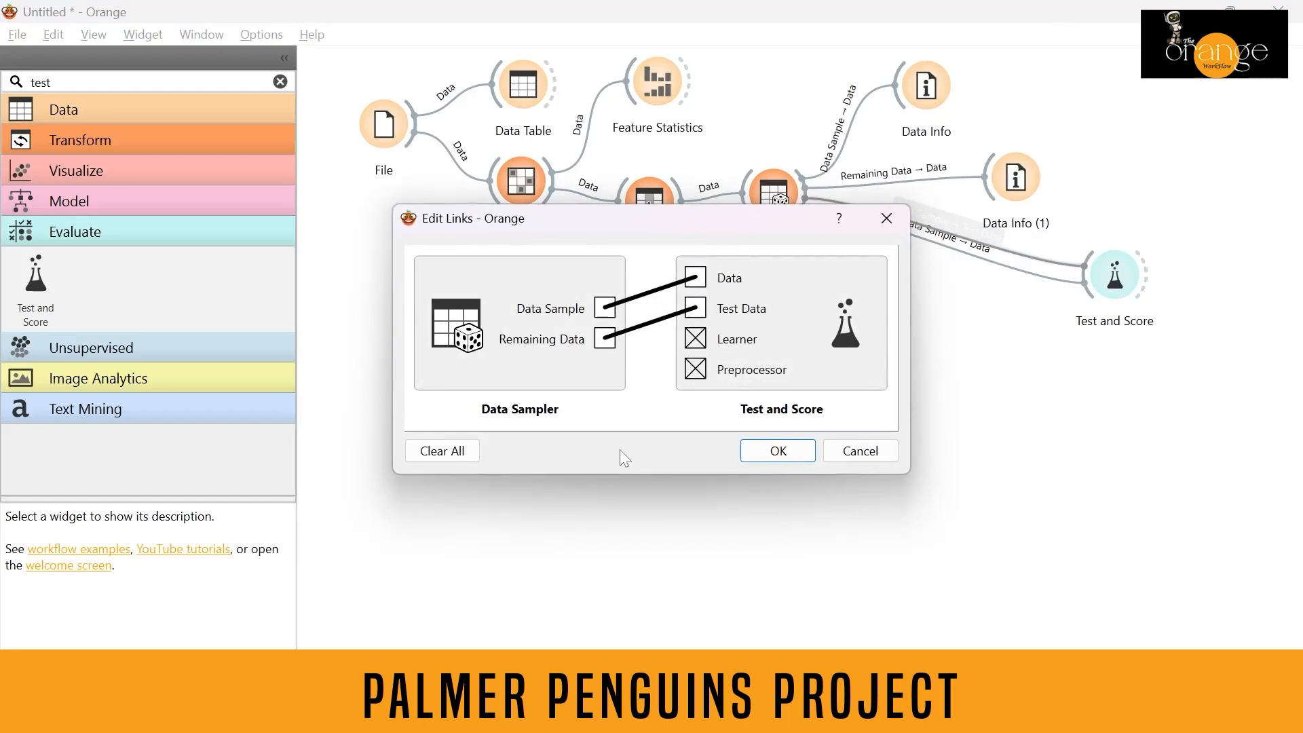
pyautogui.click(770, 451)
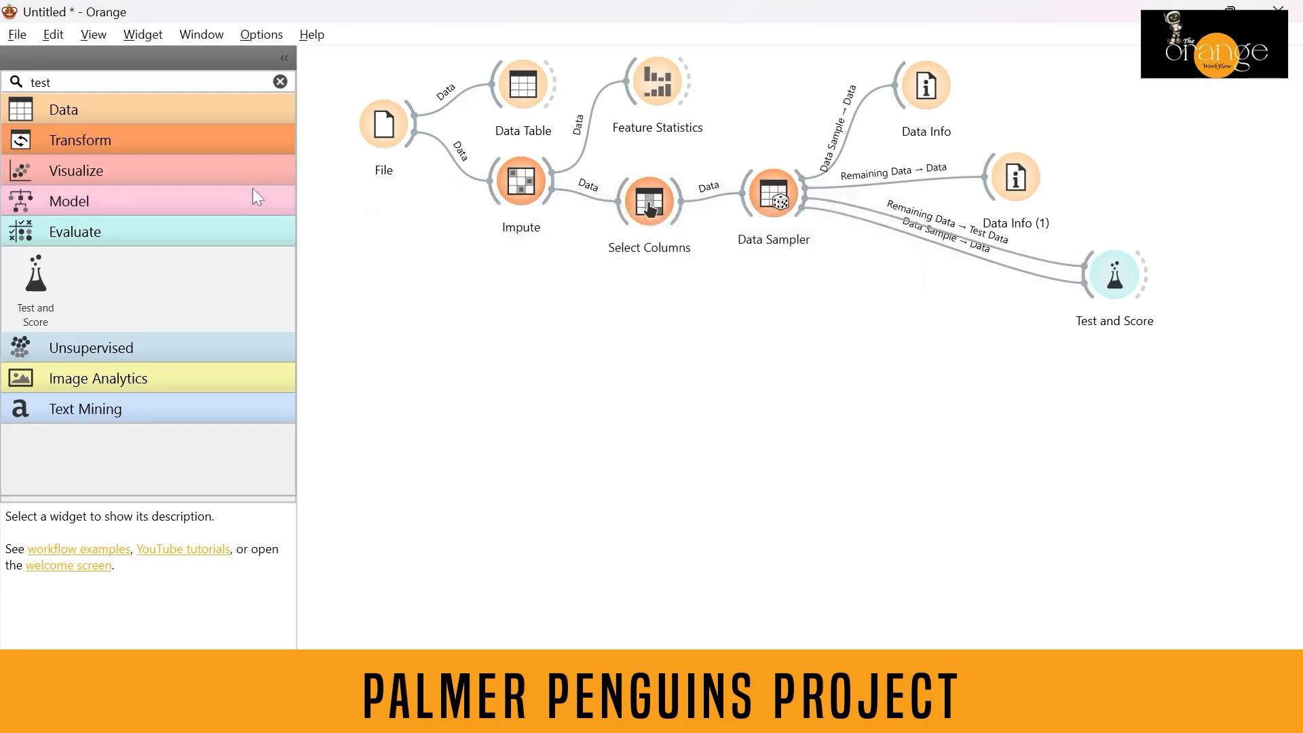
# Add a Tree learner connected to Test and Score as its Learner, and open the evaluation results.
pyautogui.doubleClick(51, 82)
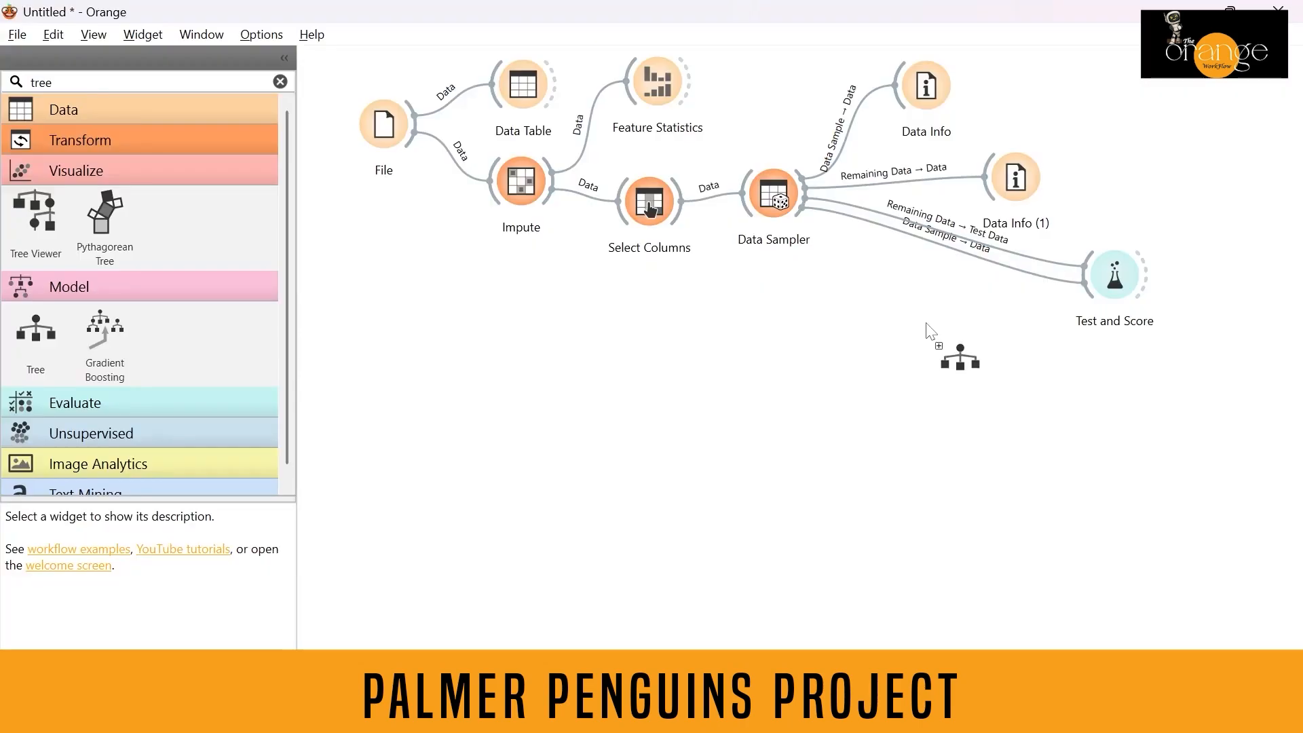
pyautogui.moveTo(872, 345); pyautogui.dragTo(1093, 257)
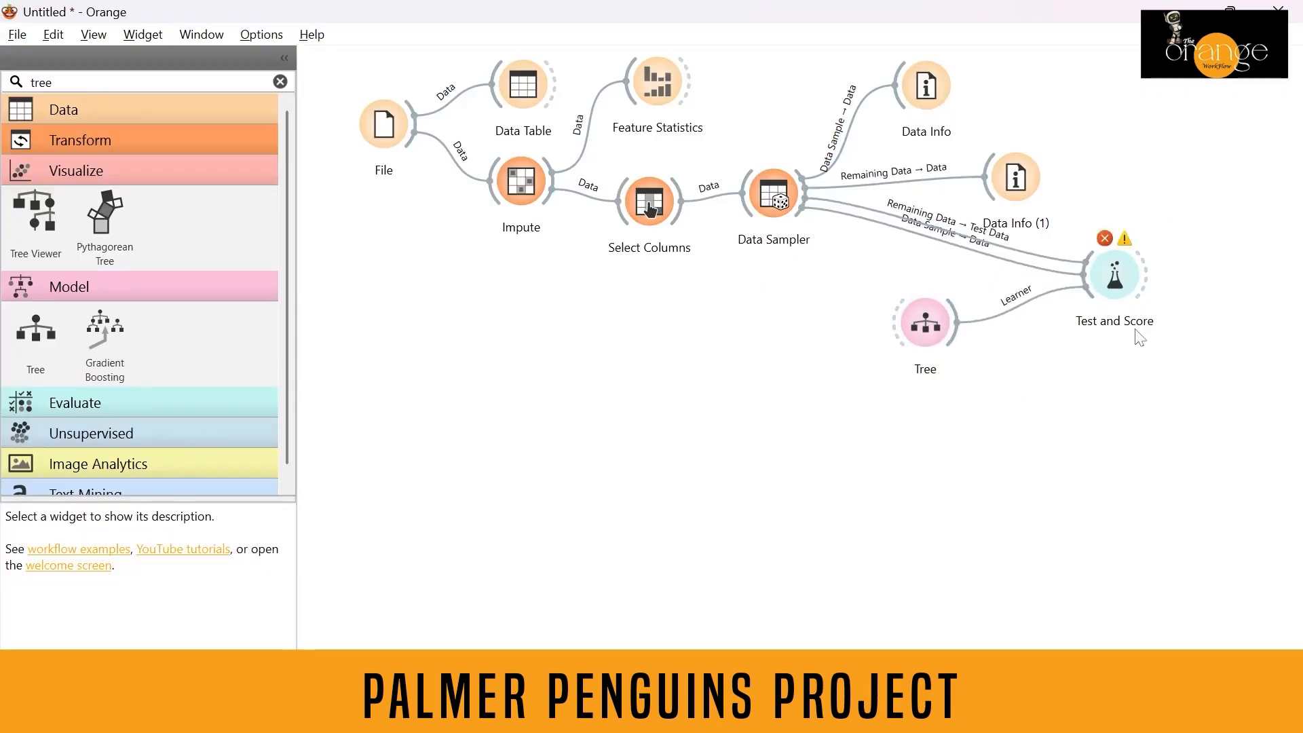
pyautogui.click(1131, 268)
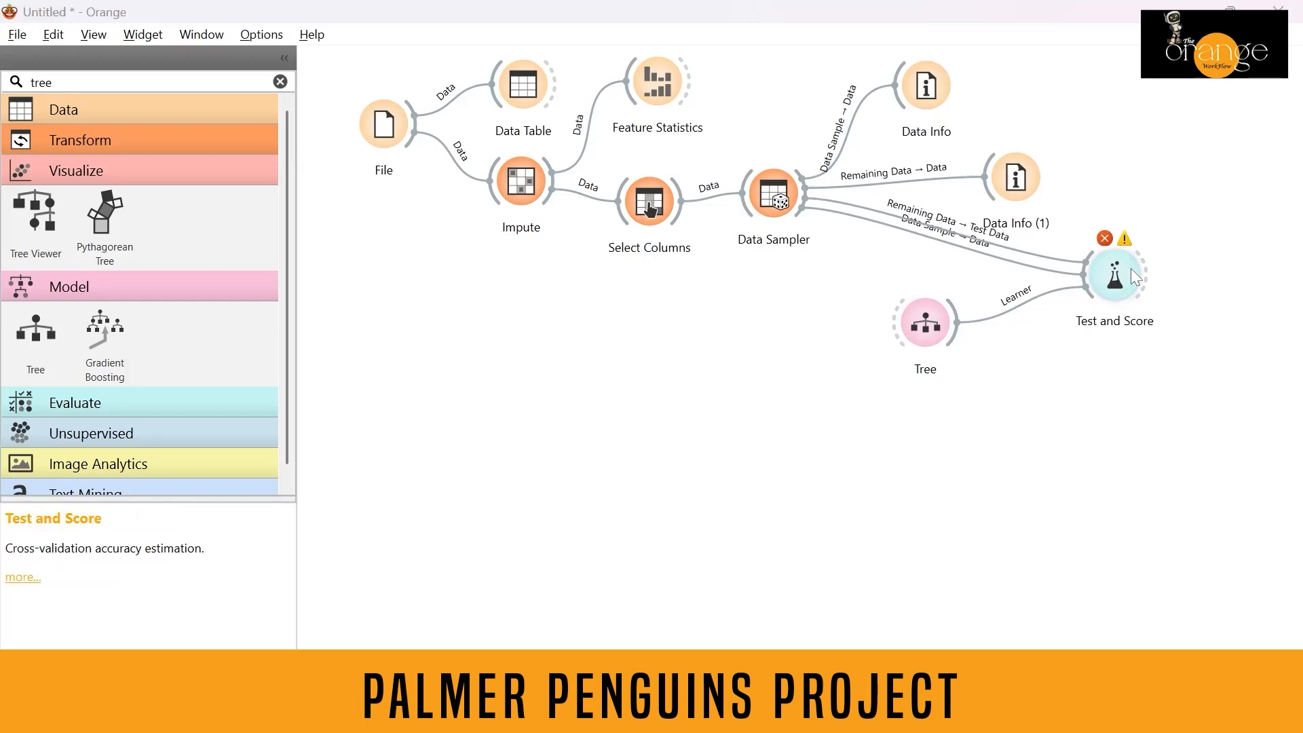
pyautogui.doubleClick(1131, 268)
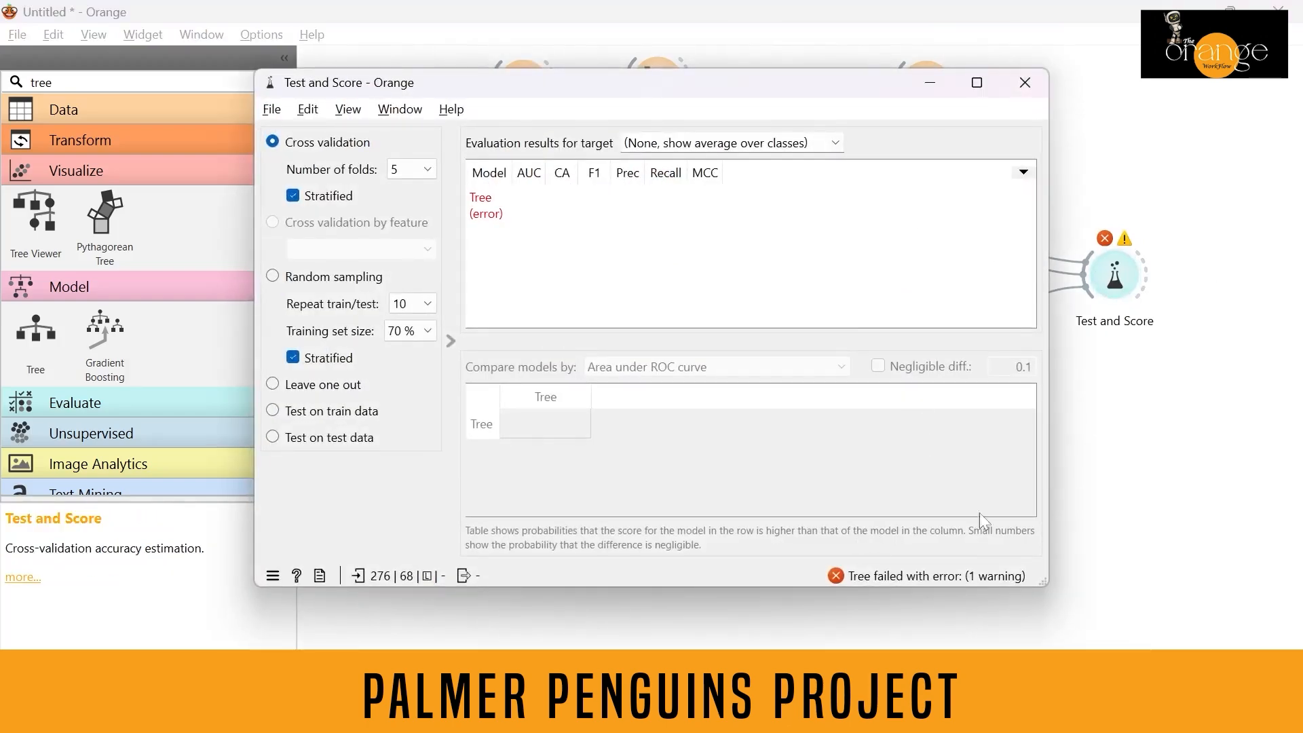
pyautogui.click(1026, 81)
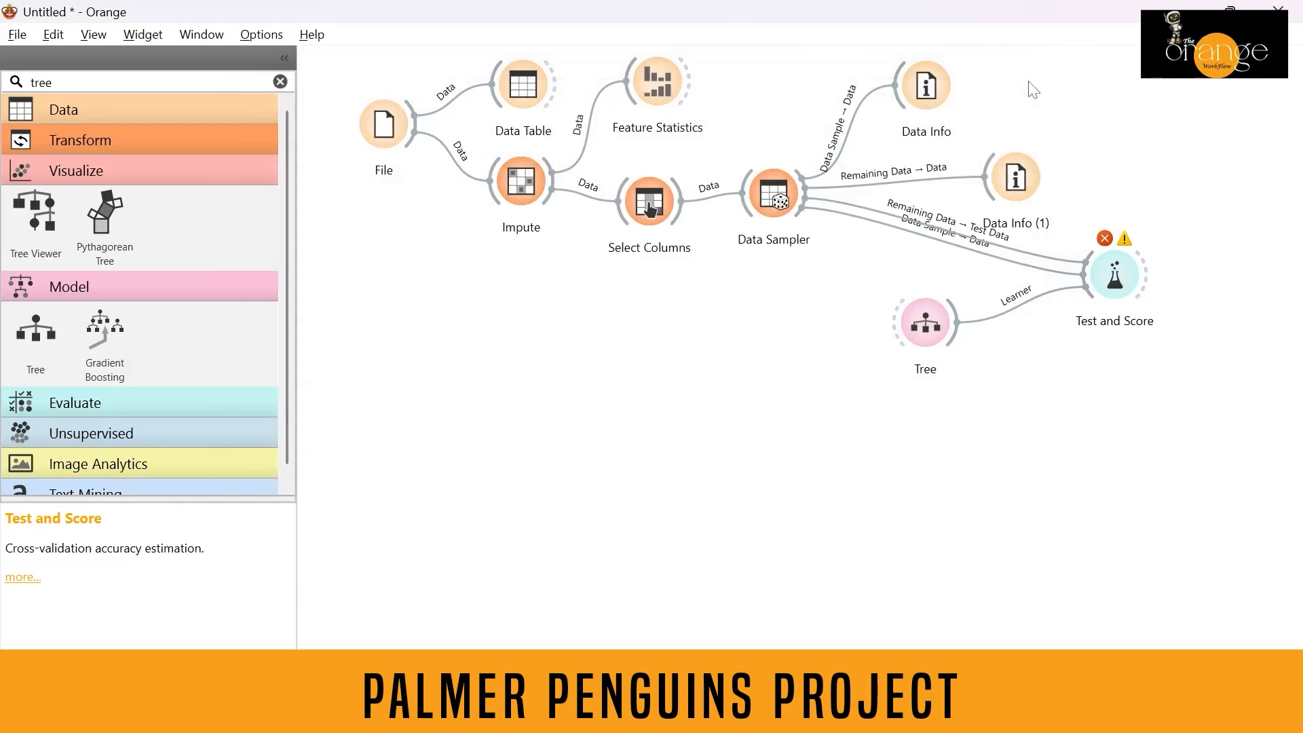
# Open the File widget and set the studyName column's role to skip.
pyautogui.doubleClick(380, 128)
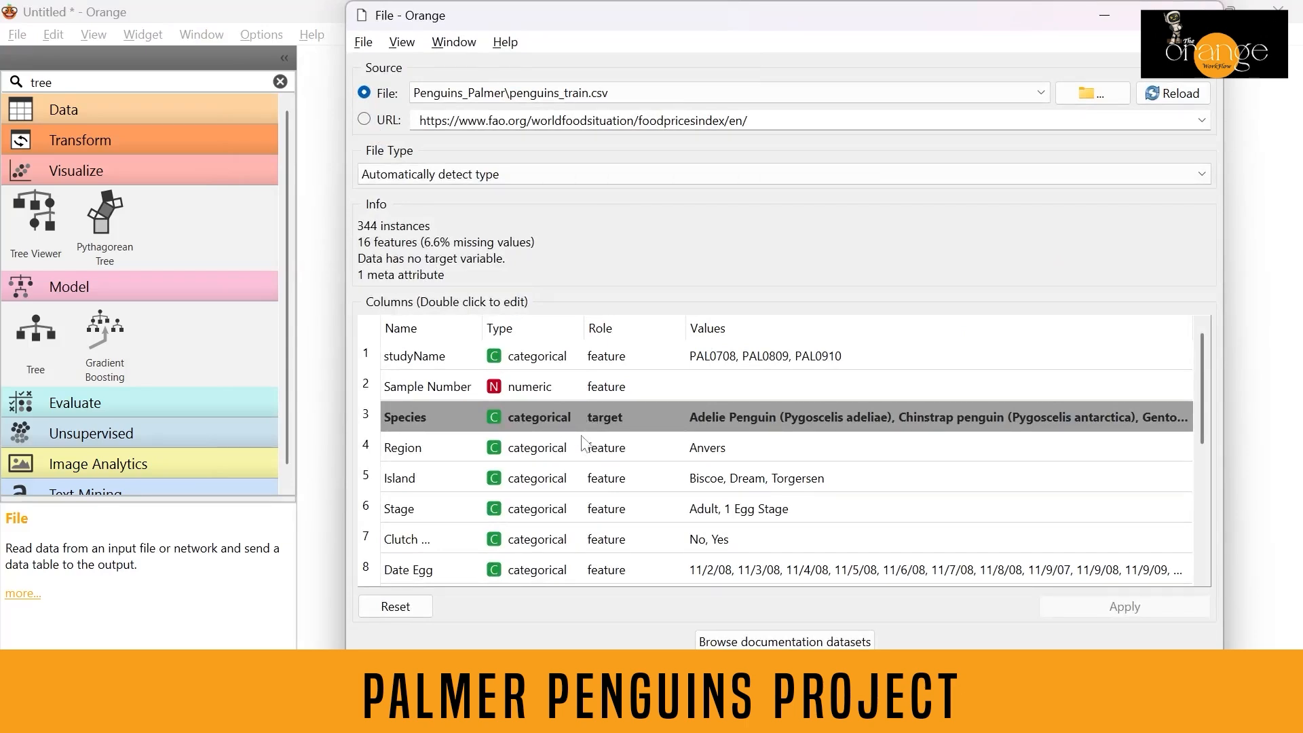
pyautogui.doubleClick(610, 363)
pyautogui.click(611, 396)
pyautogui.doubleClick(609, 362)
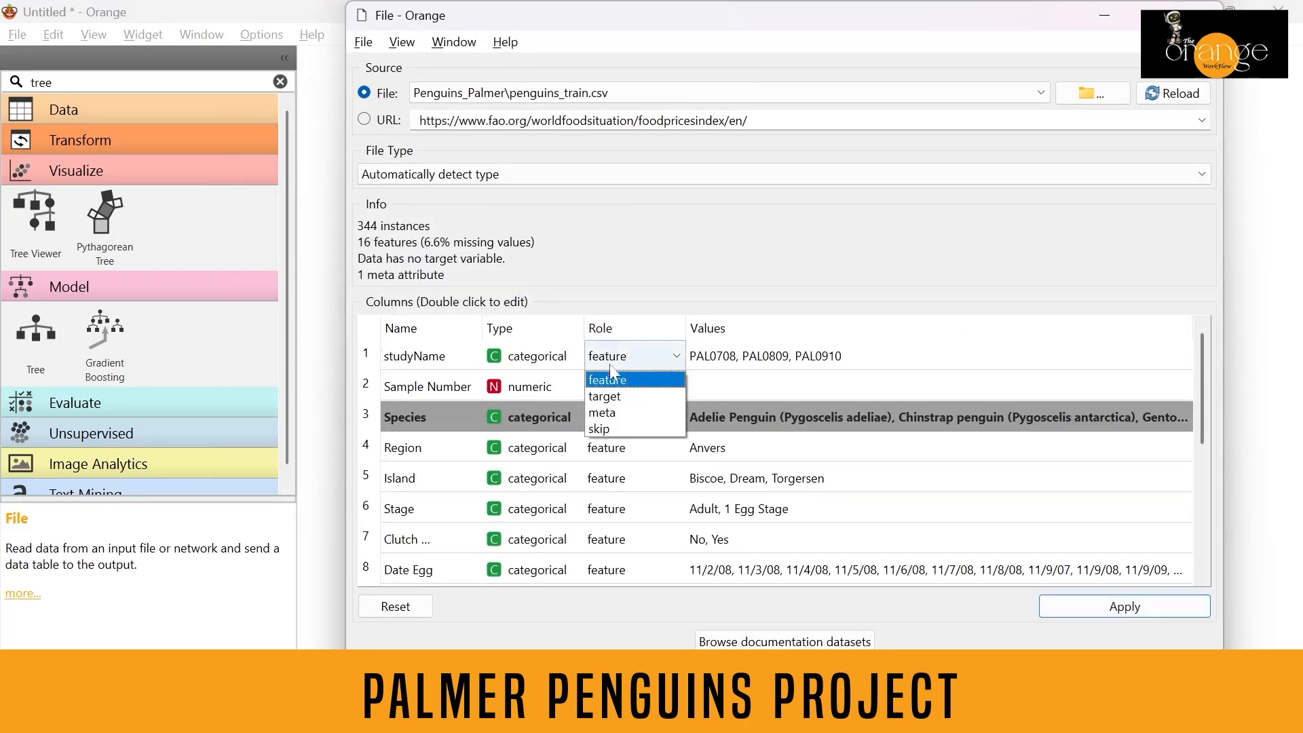
pyautogui.click(620, 422)
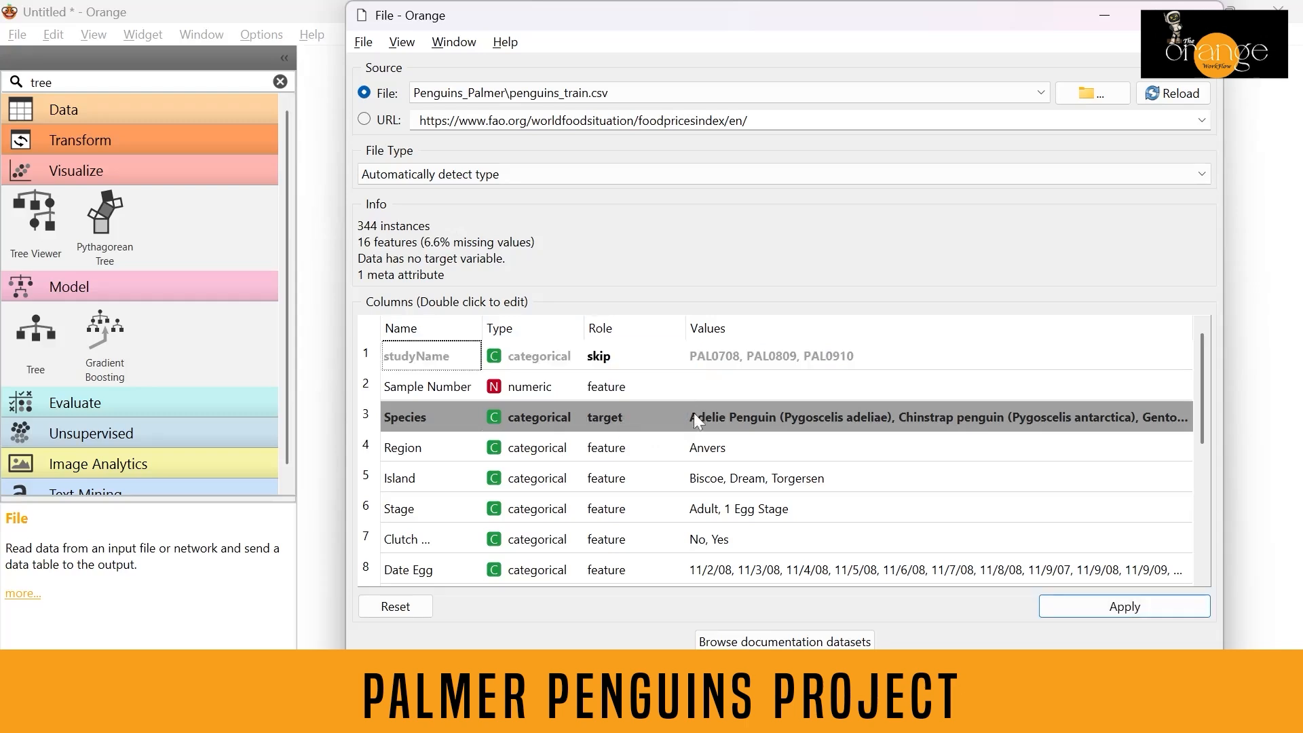
# Set the Date Egg and Comments columns' roles to skip and apply the changes.
pyautogui.doubleClick(625, 572)
pyautogui.click(614, 640)
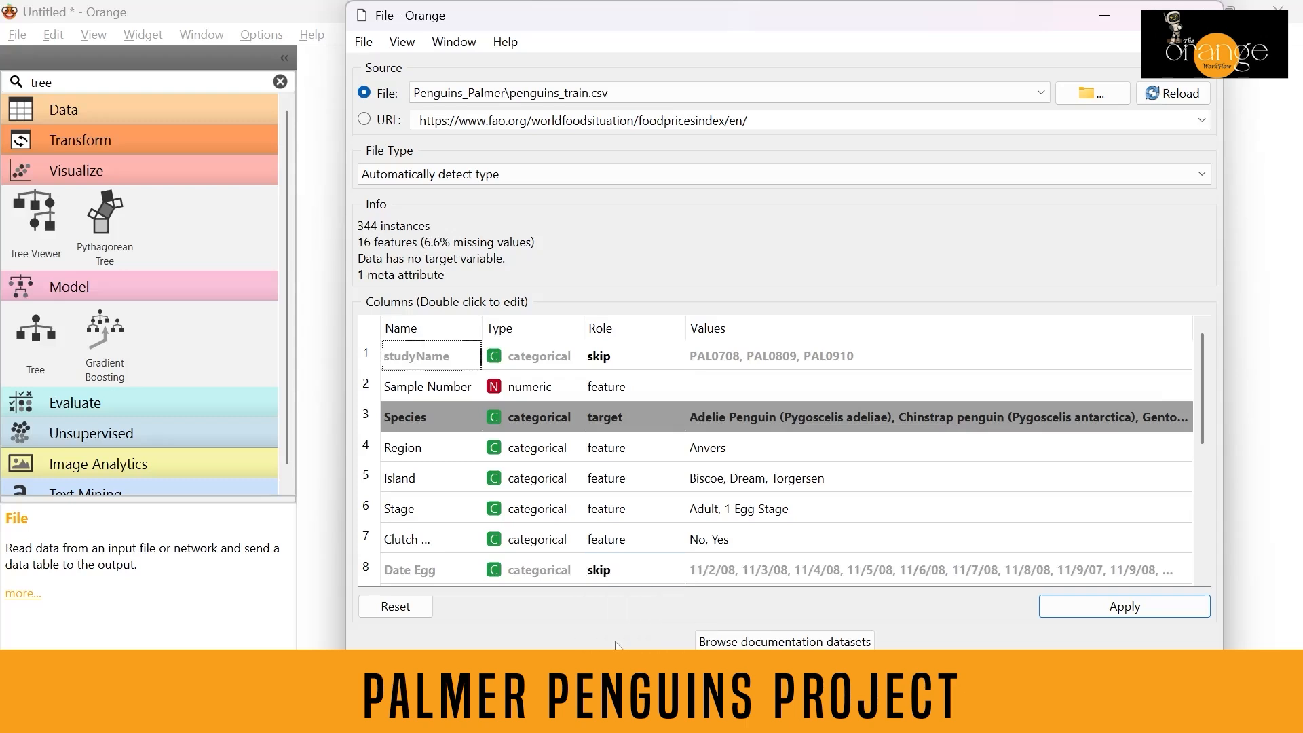
pyautogui.moveTo(1199, 407); pyautogui.dragTo(1208, 596)
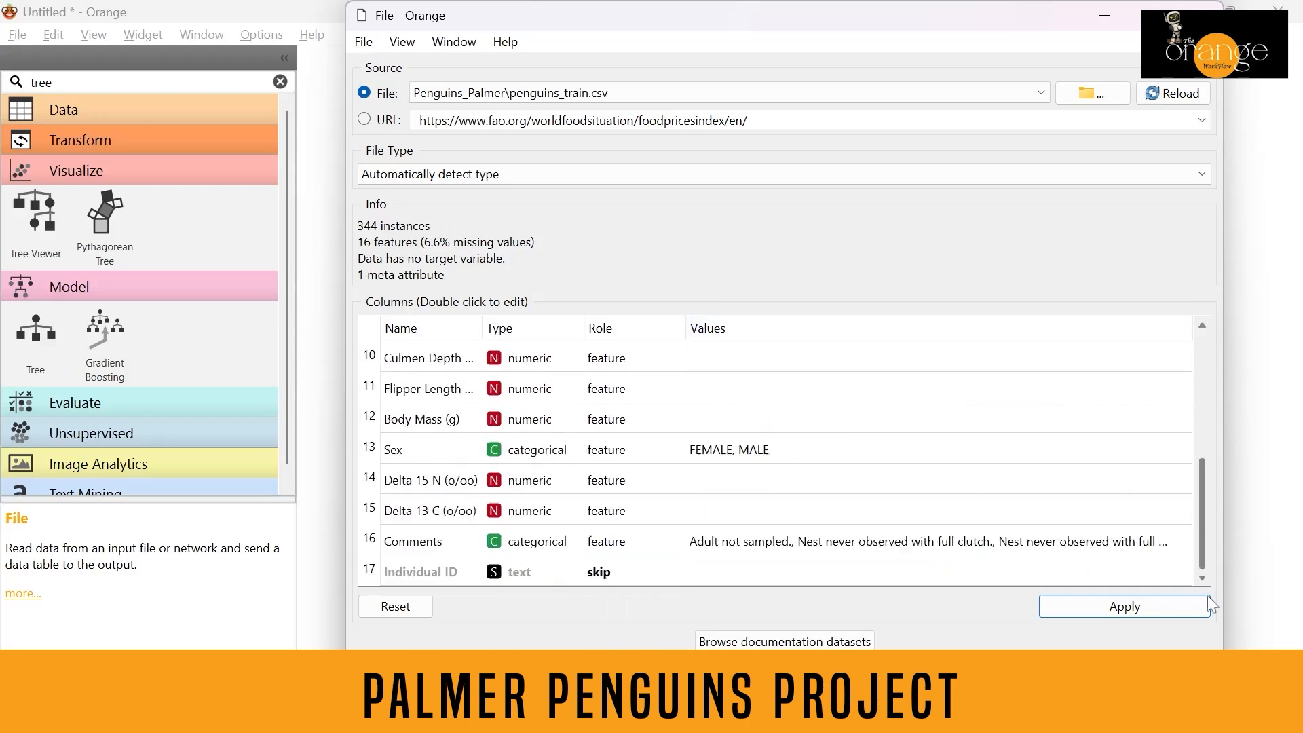
pyautogui.doubleClick(603, 544)
pyautogui.click(605, 612)
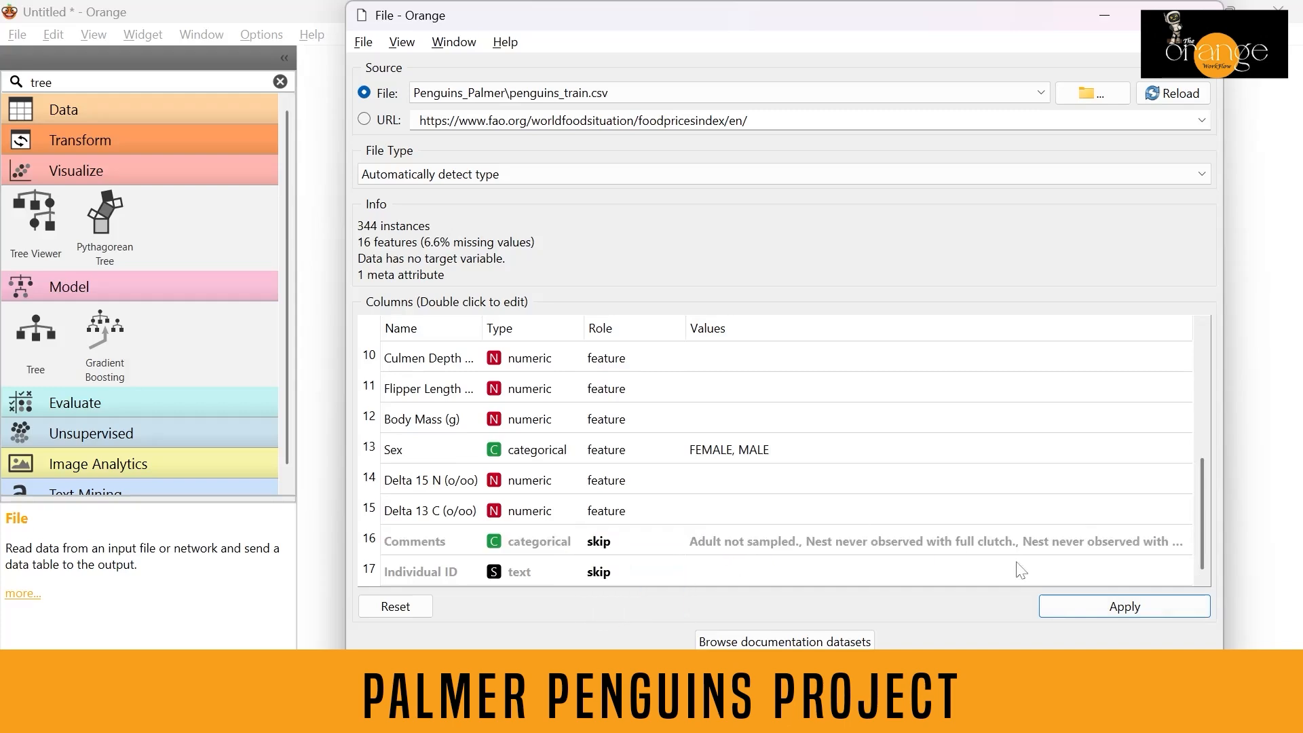
pyautogui.click(1056, 602)
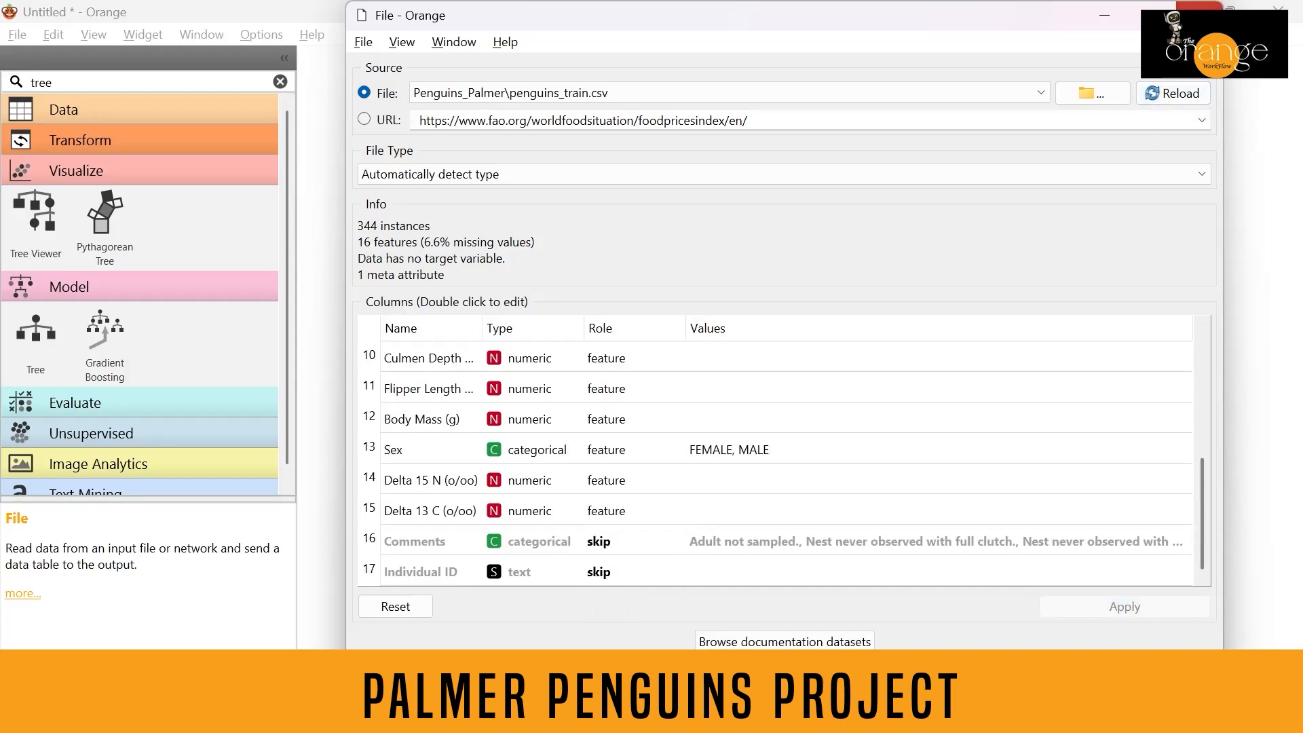
pyautogui.click(1199, 5)
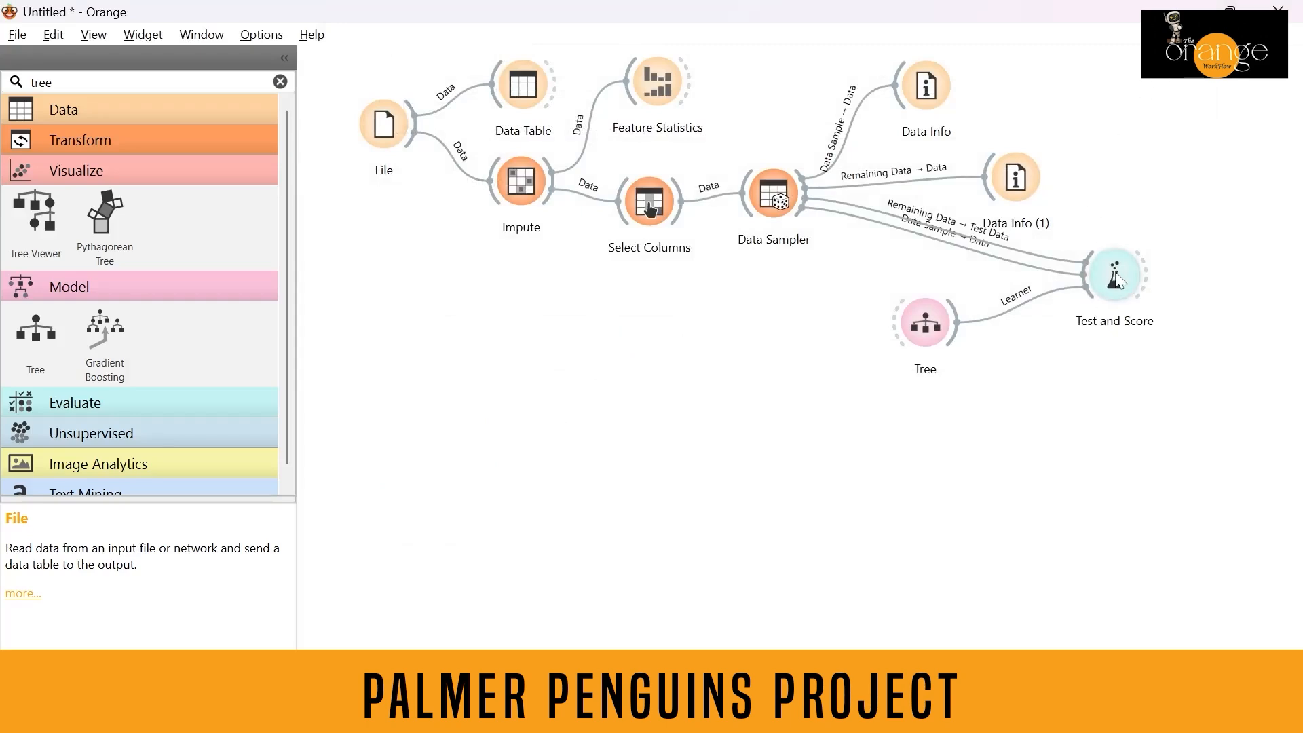
# Open Test and Score maximized and widen the score columns to review the Tree model's results.
pyautogui.doubleClick(1116, 278)
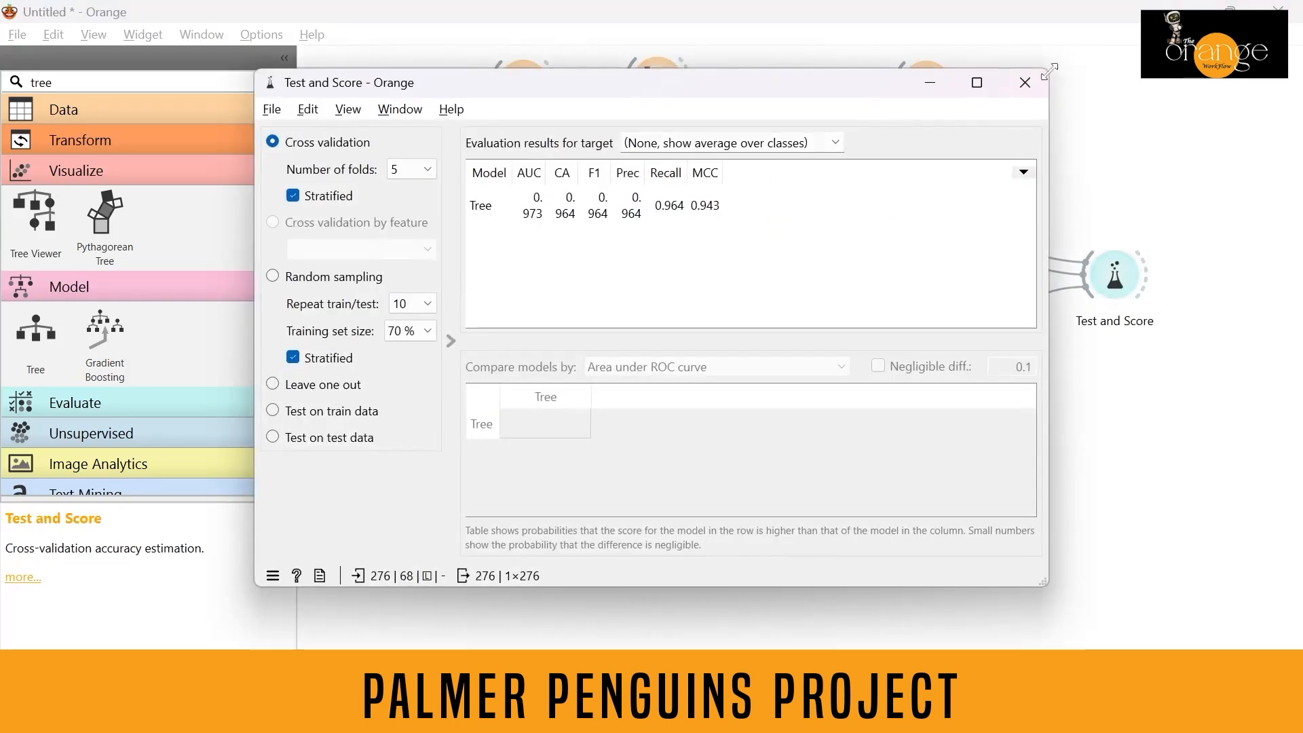
pyautogui.click(977, 82)
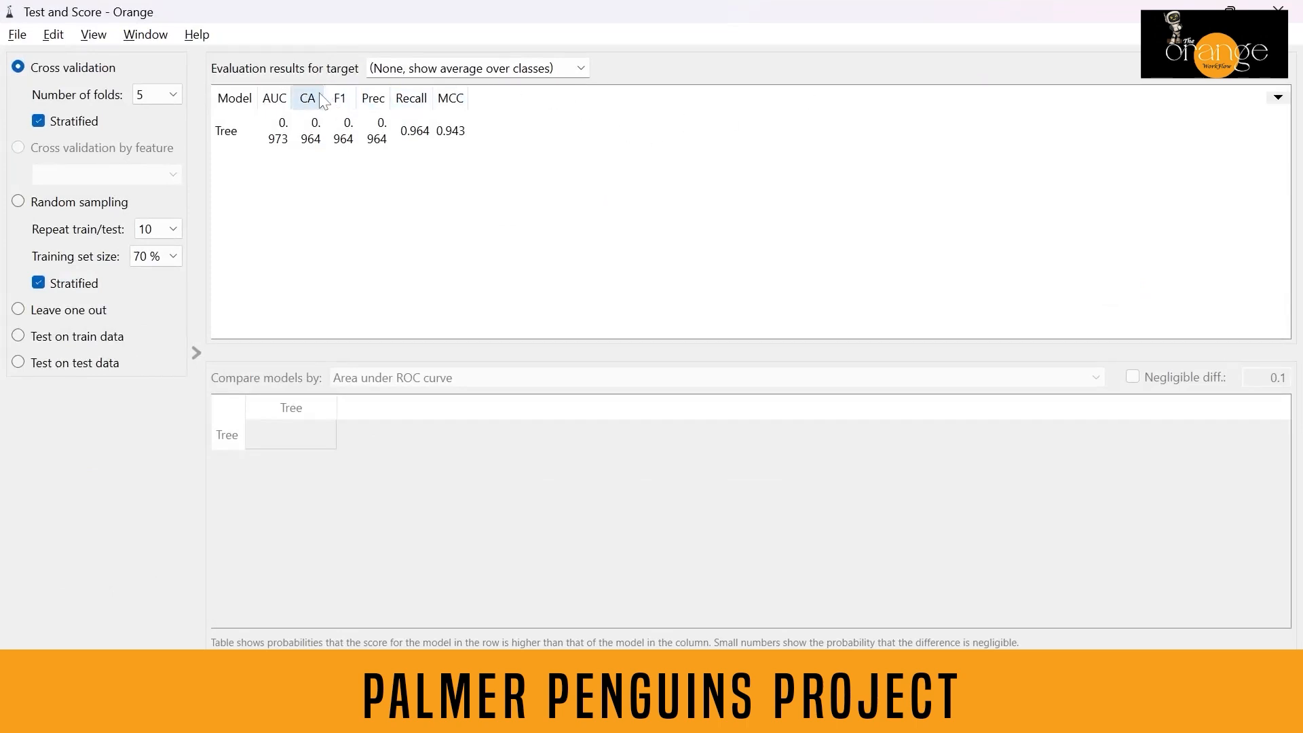
pyautogui.moveTo(323, 100); pyautogui.dragTo(540, 96)
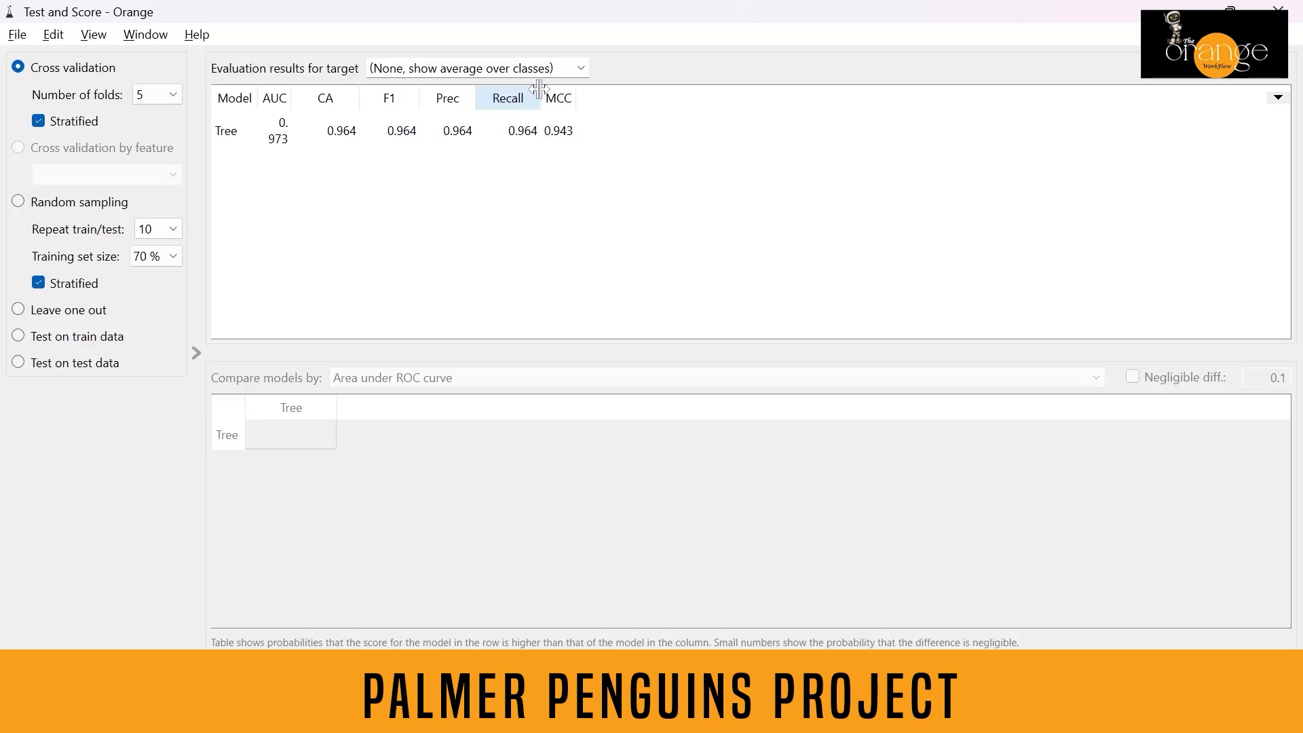
pyautogui.click(1296, 7)
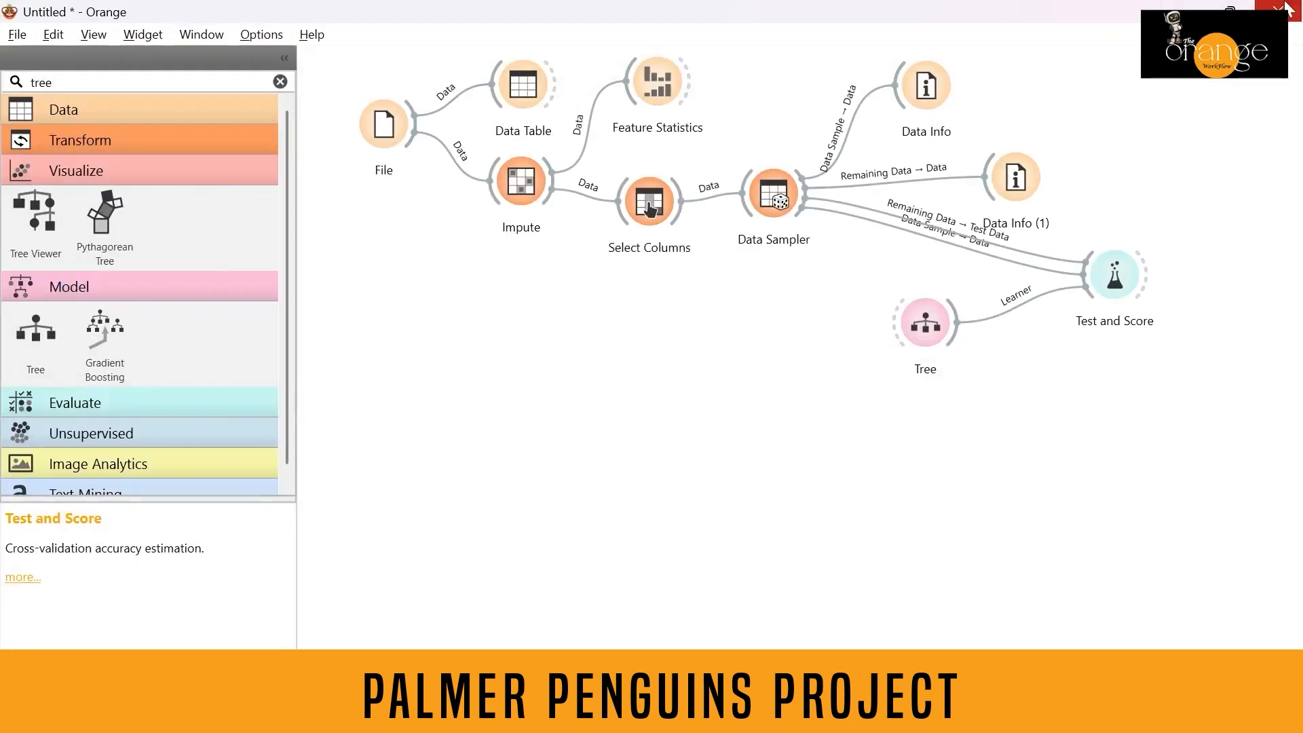
# Add a Random Forest learner connected to Test and Score, and open the evaluation results to compare it with Tree.
pyautogui.doubleClick(51, 82)
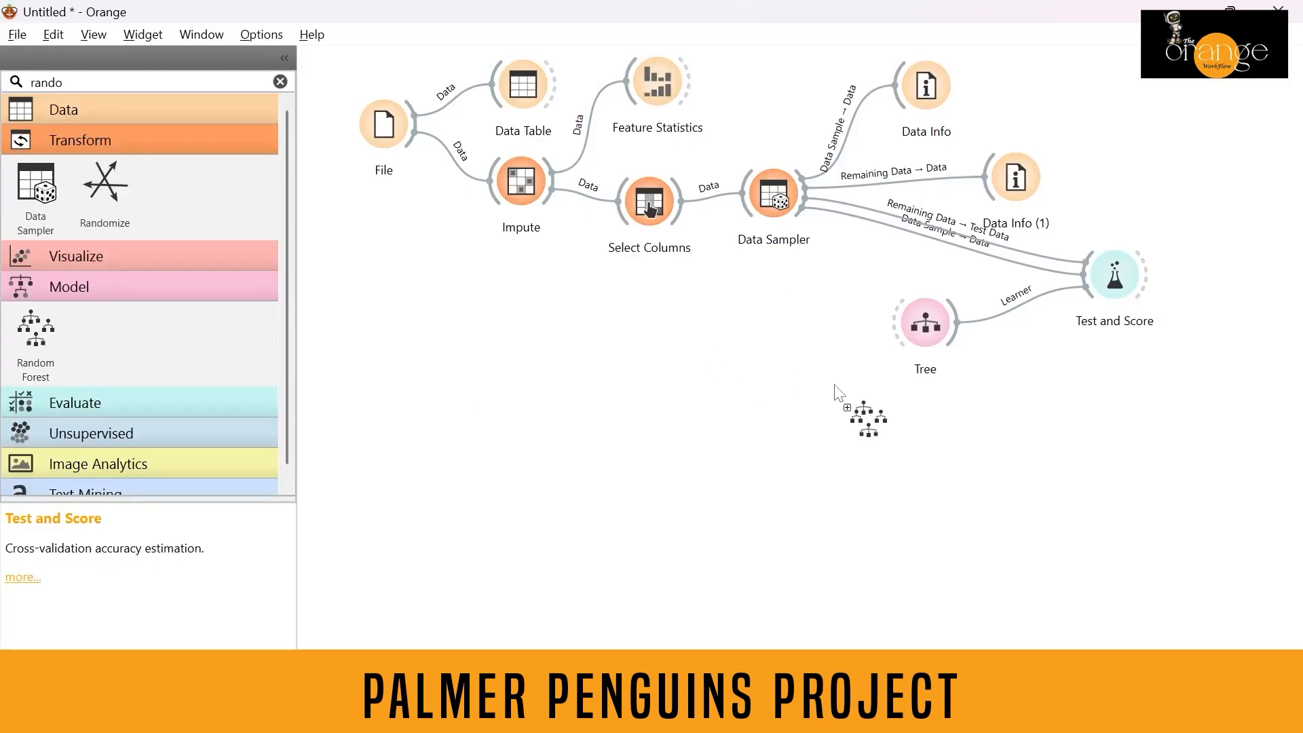
pyautogui.moveTo(838, 394); pyautogui.dragTo(1085, 280)
pyautogui.doubleClick(1111, 291)
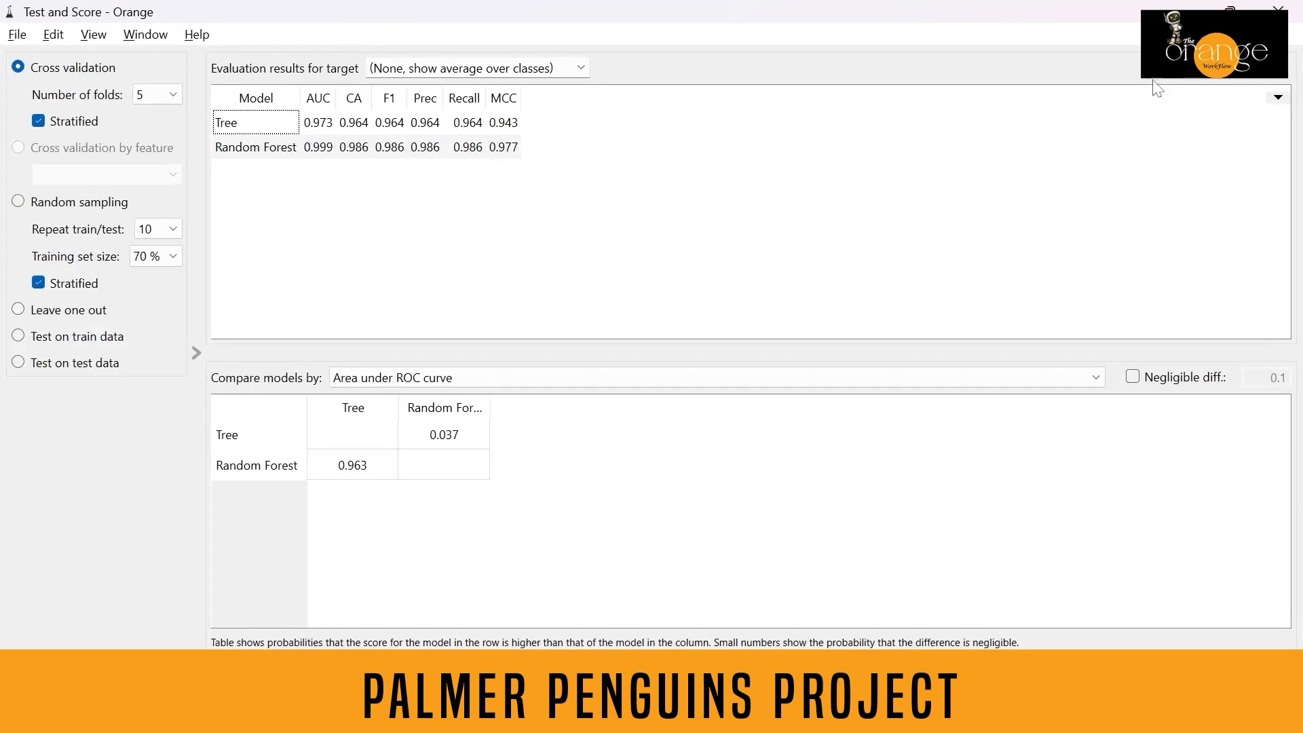
pyautogui.click(1278, 11)
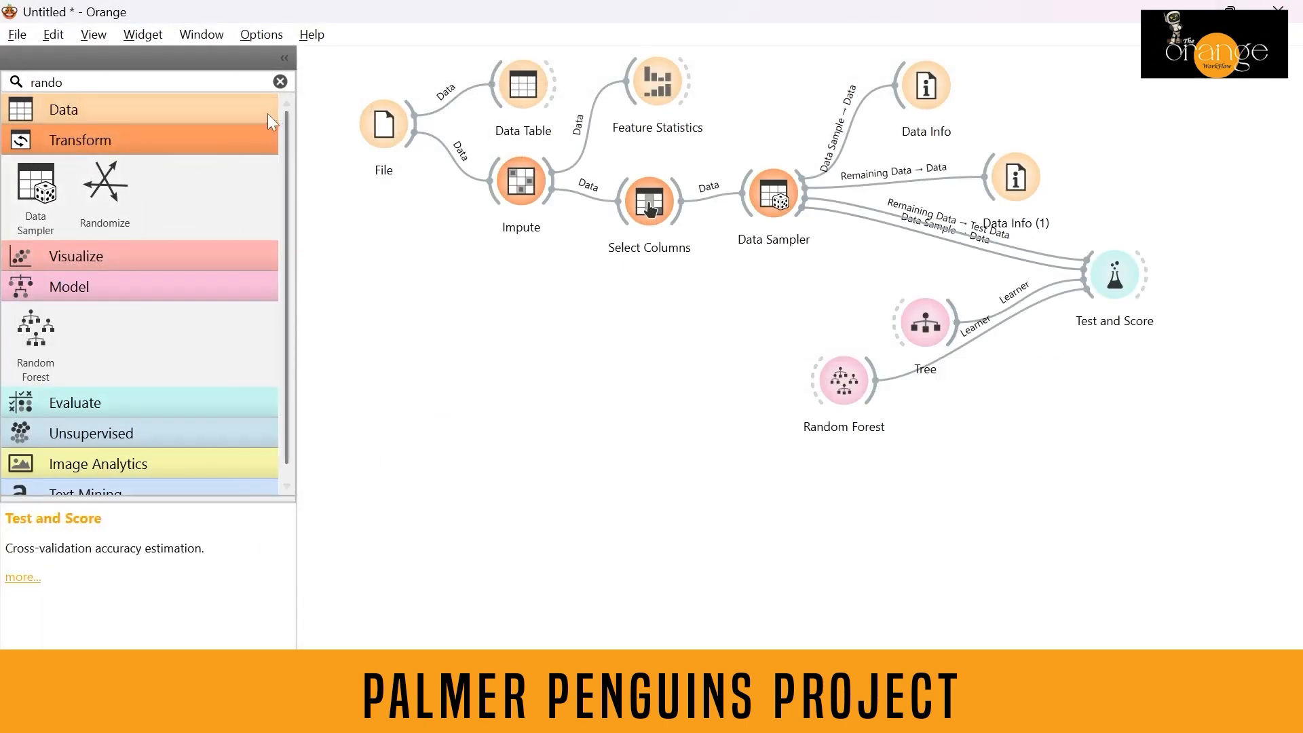
# Add a second File widget to the canvas and load penguins_test.csv from the Penguins_Palmer folder.
pyautogui.click(281, 81)
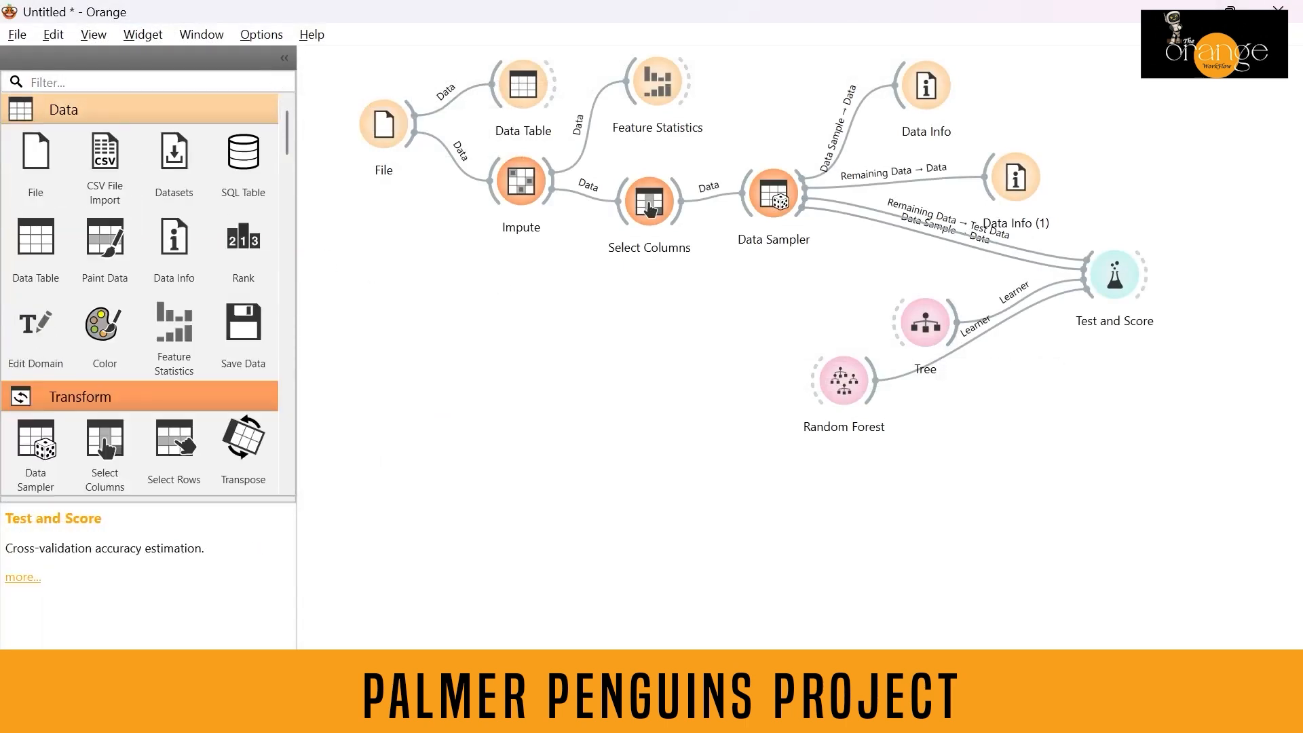
pyautogui.moveTo(36, 163); pyautogui.dragTo(378, 454)
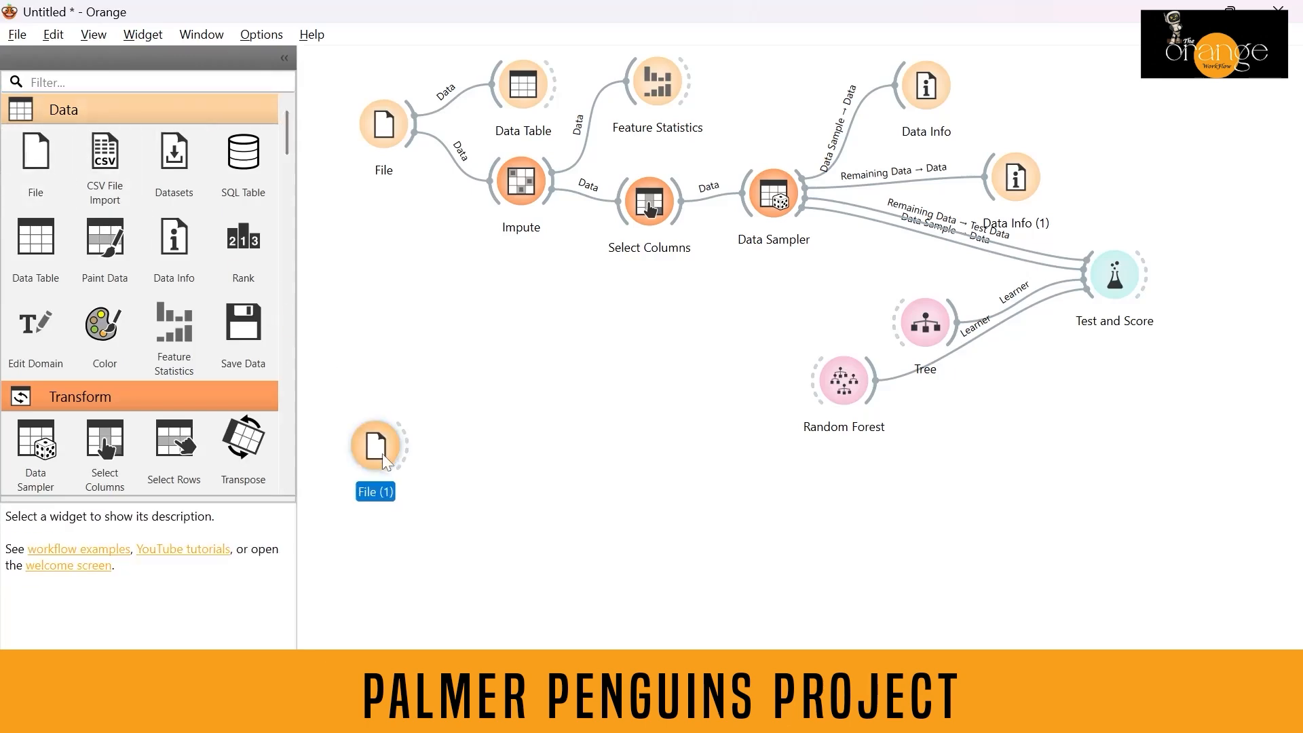
pyautogui.doubleClick(384, 460)
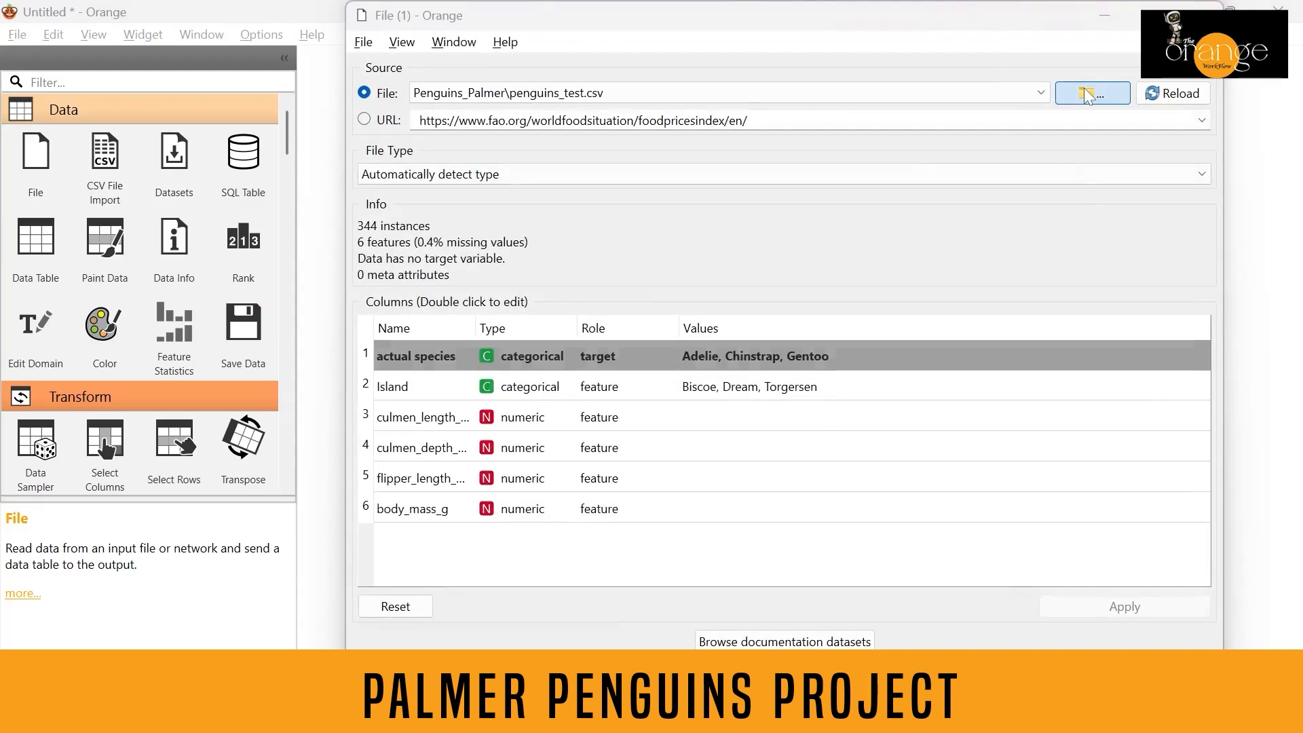
pyautogui.click(1090, 95)
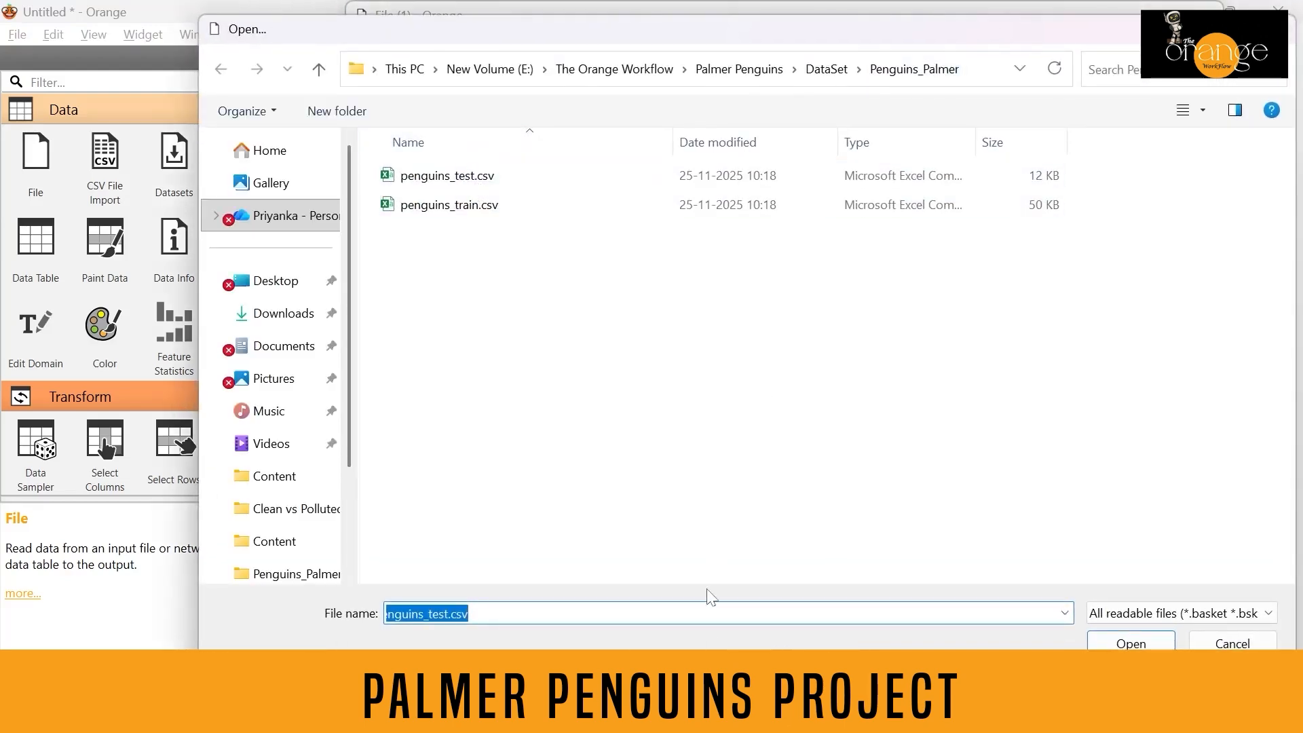
pyautogui.click(1113, 642)
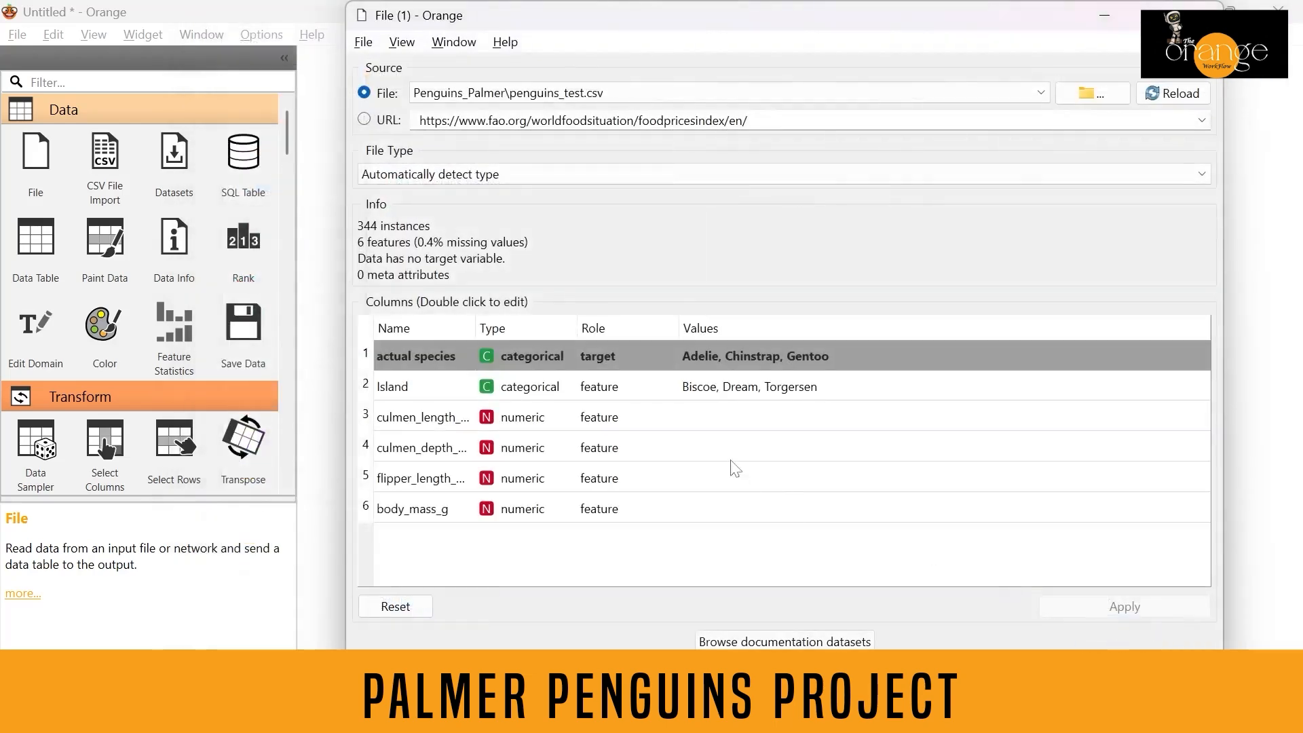
# Set the actual species column's role to target, apply the changes and close the File (1) window.
pyautogui.doubleClick(615, 351)
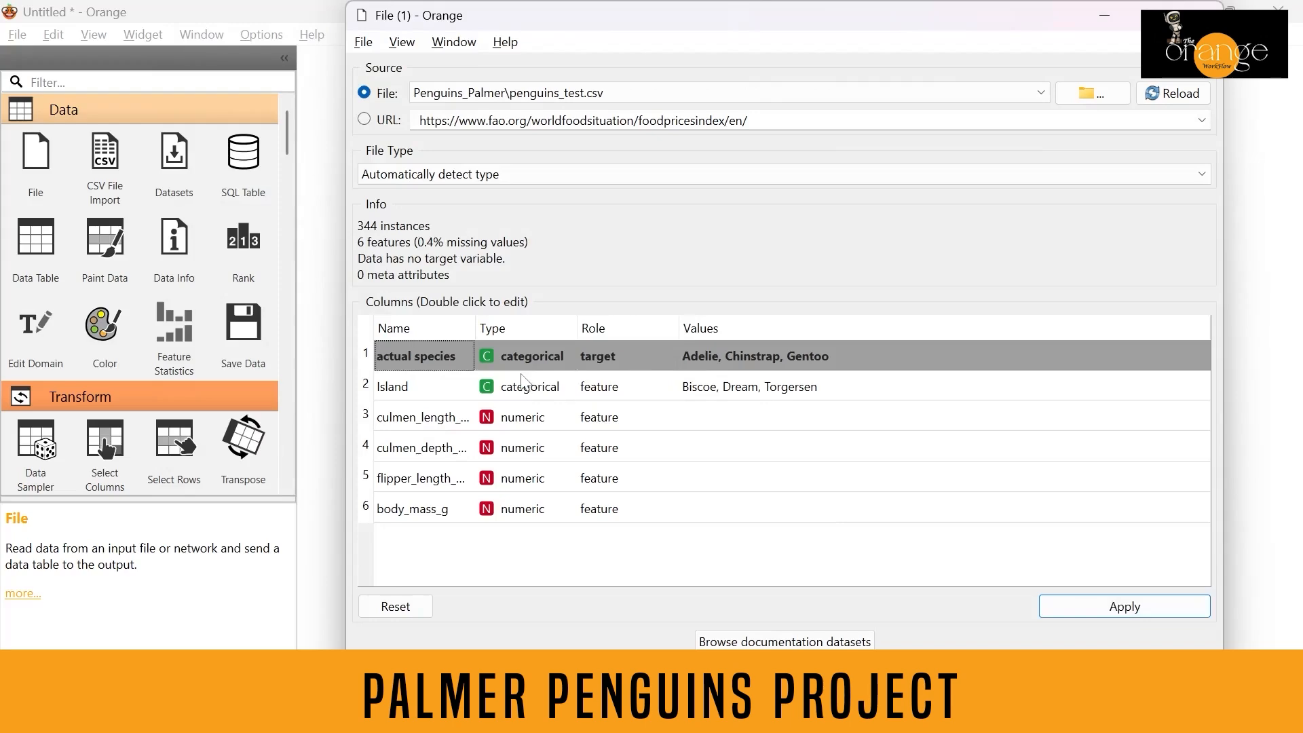
pyautogui.click(1188, 606)
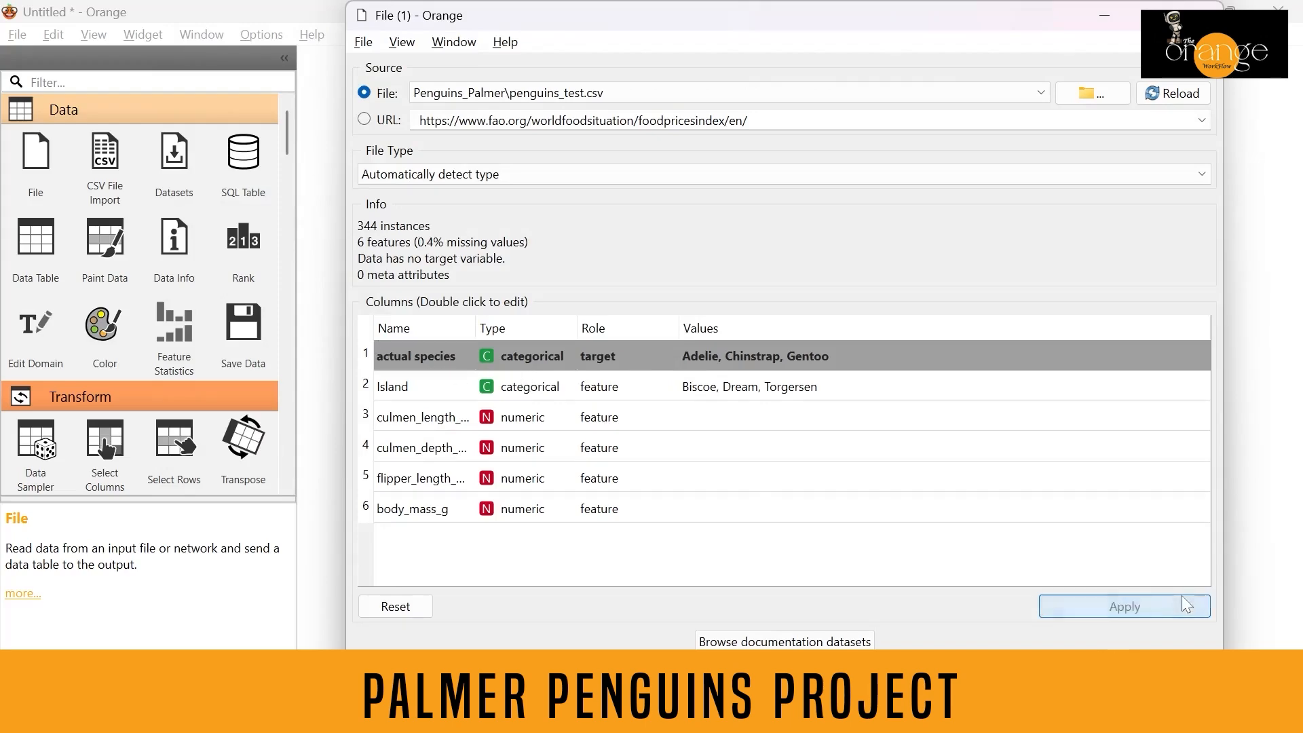
pyautogui.click(1200, 14)
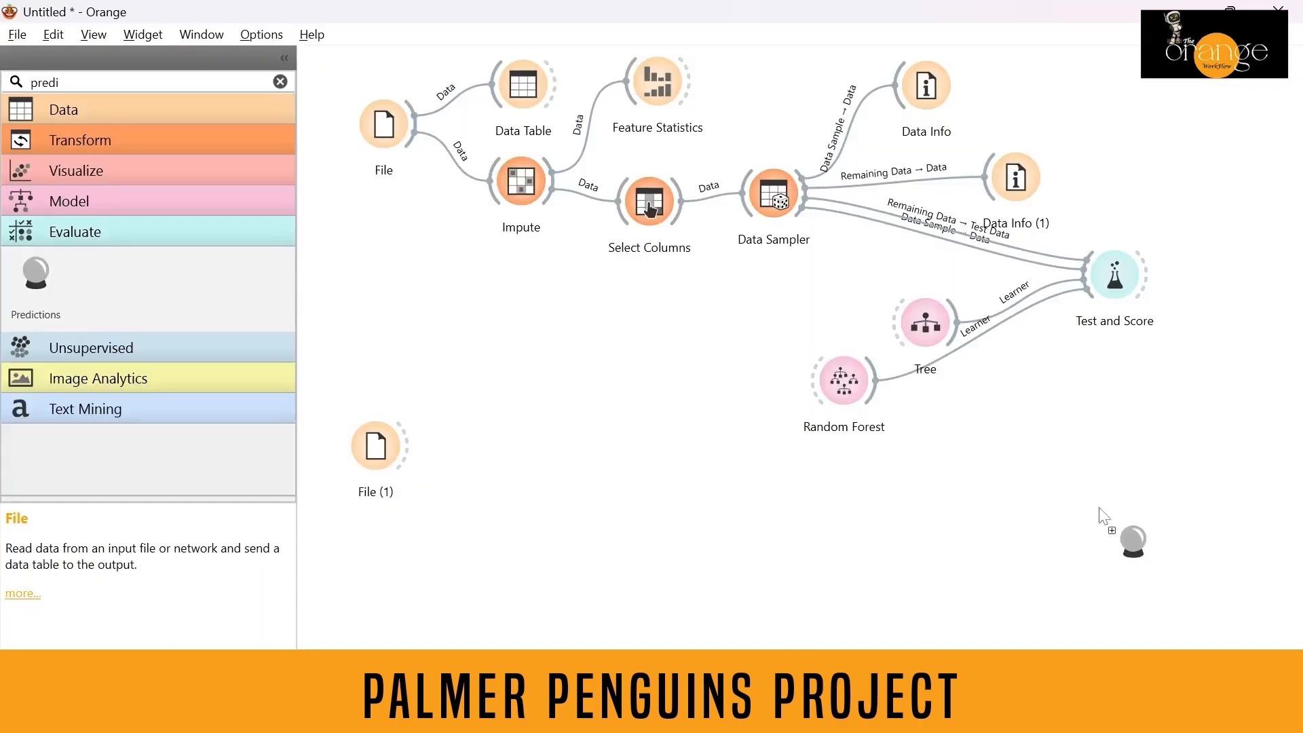
# Add a Predictions widget and connect File (1)'s data output to it.
pyautogui.click(1098, 507)
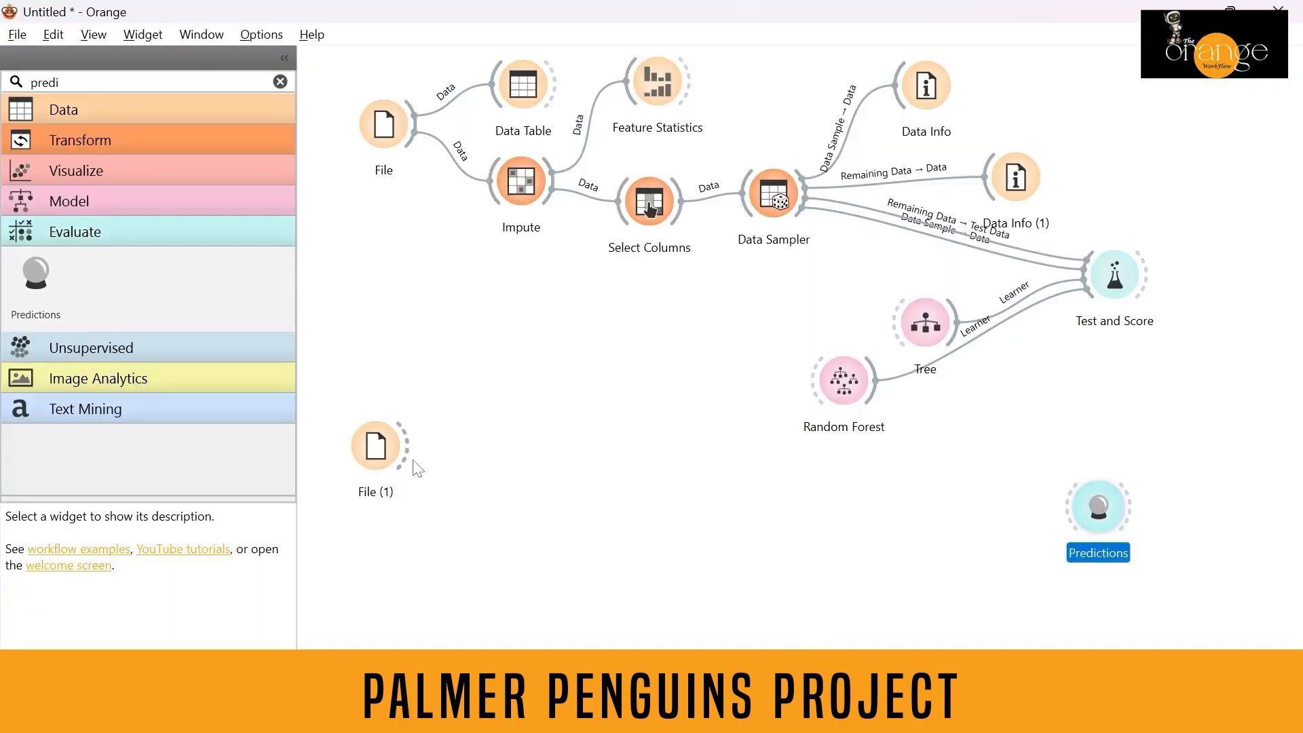
pyautogui.moveTo(408, 461); pyautogui.dragTo(1130, 510)
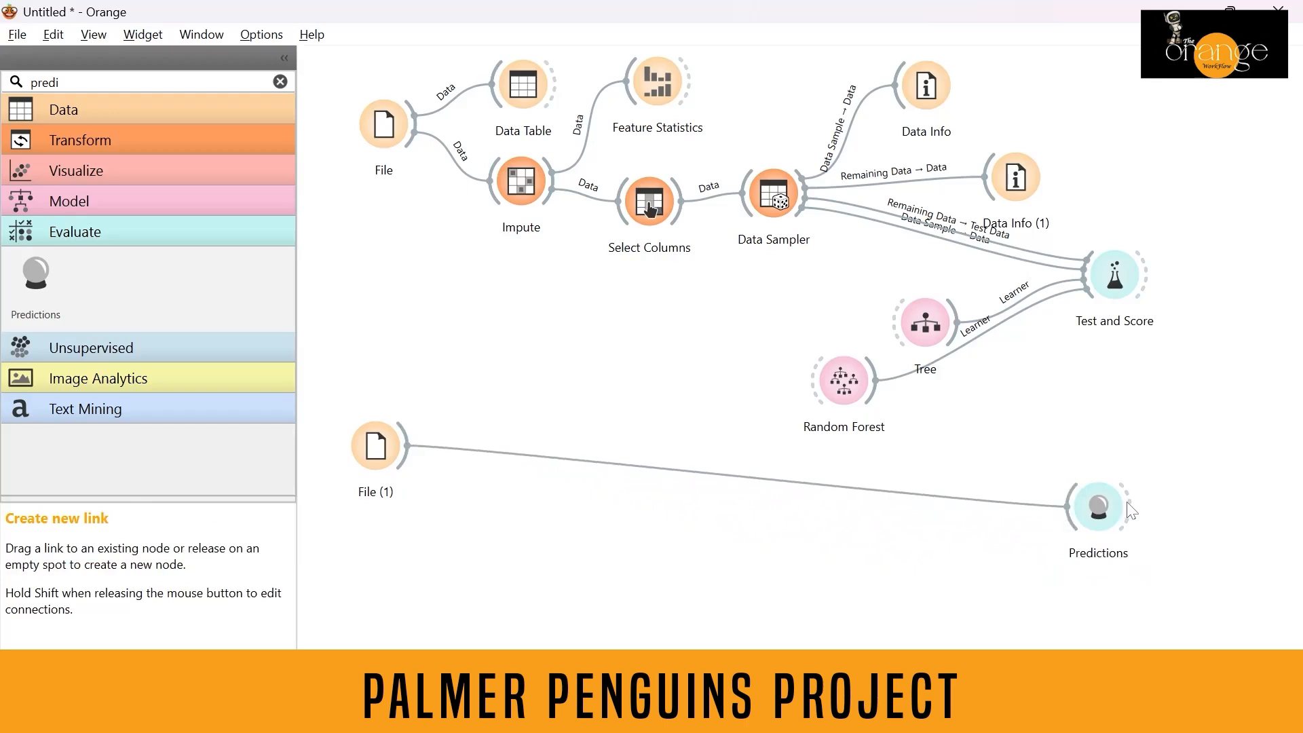